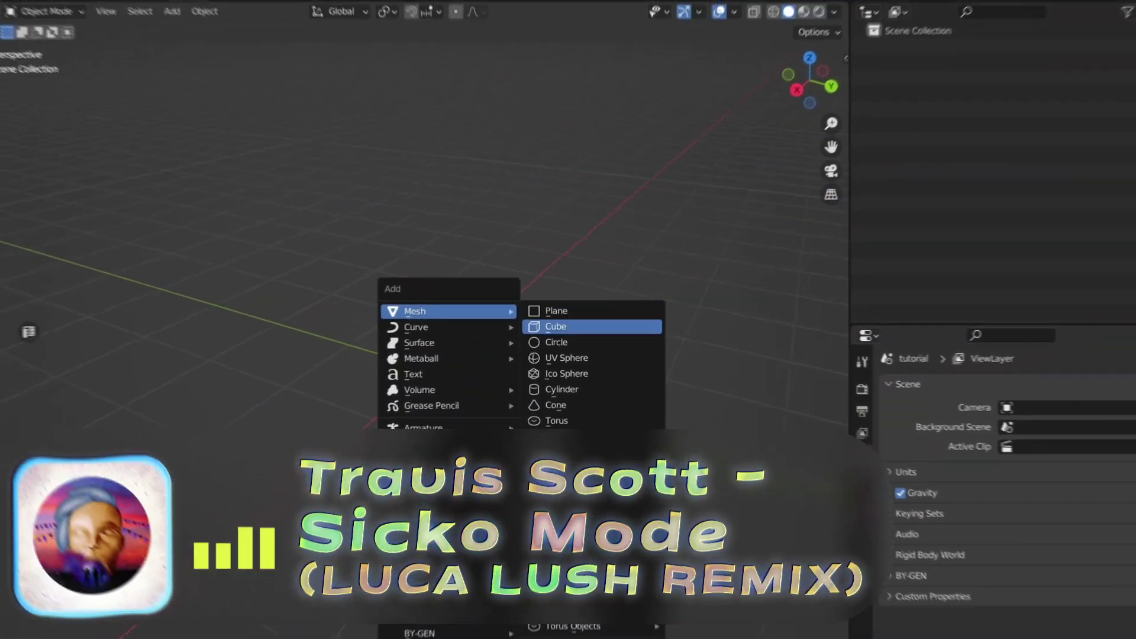
Step: Add a default cube (Cube.001) as the rock's base shape
click(571, 322)
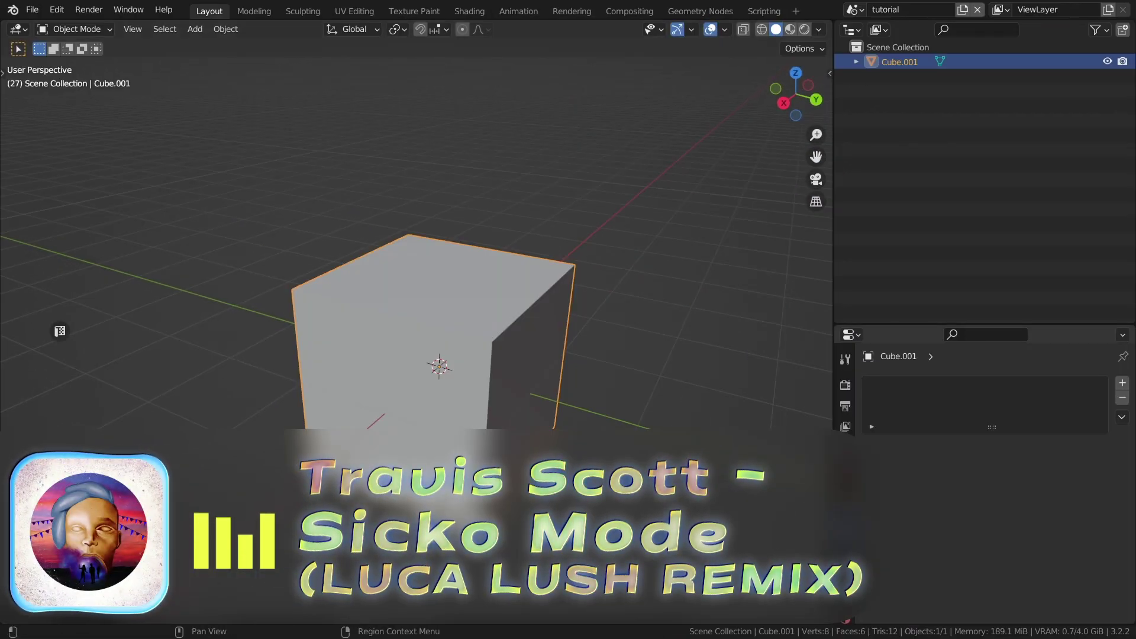
Step: Add a Subdivision Surface modifier, raise its levels, and apply it to the cube
click(947, 383)
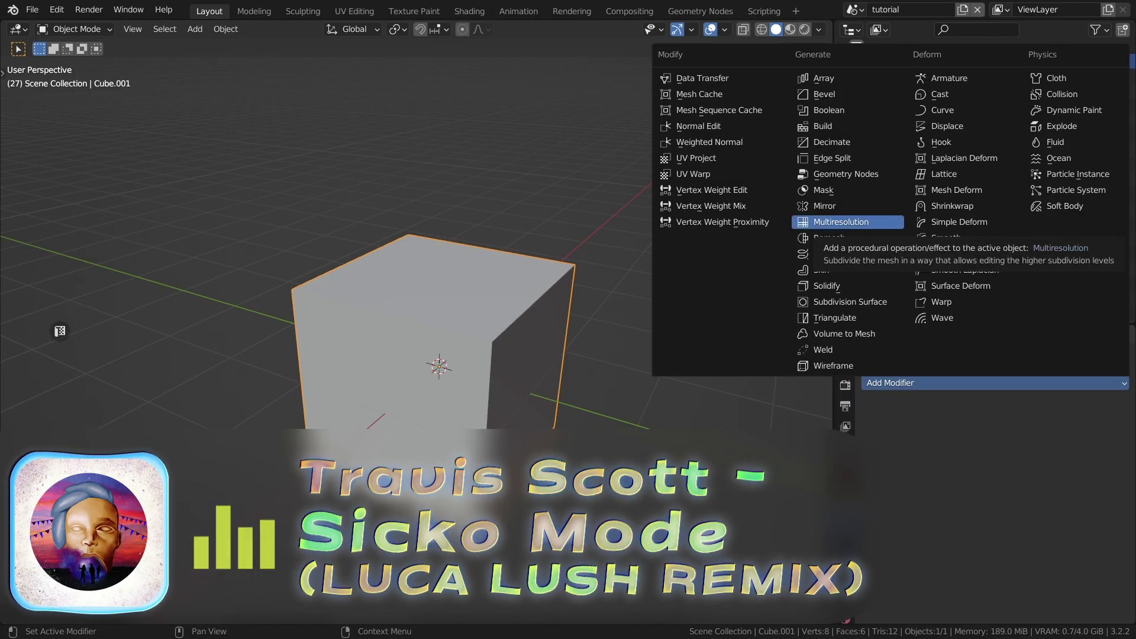
click(841, 294)
click(1037, 481)
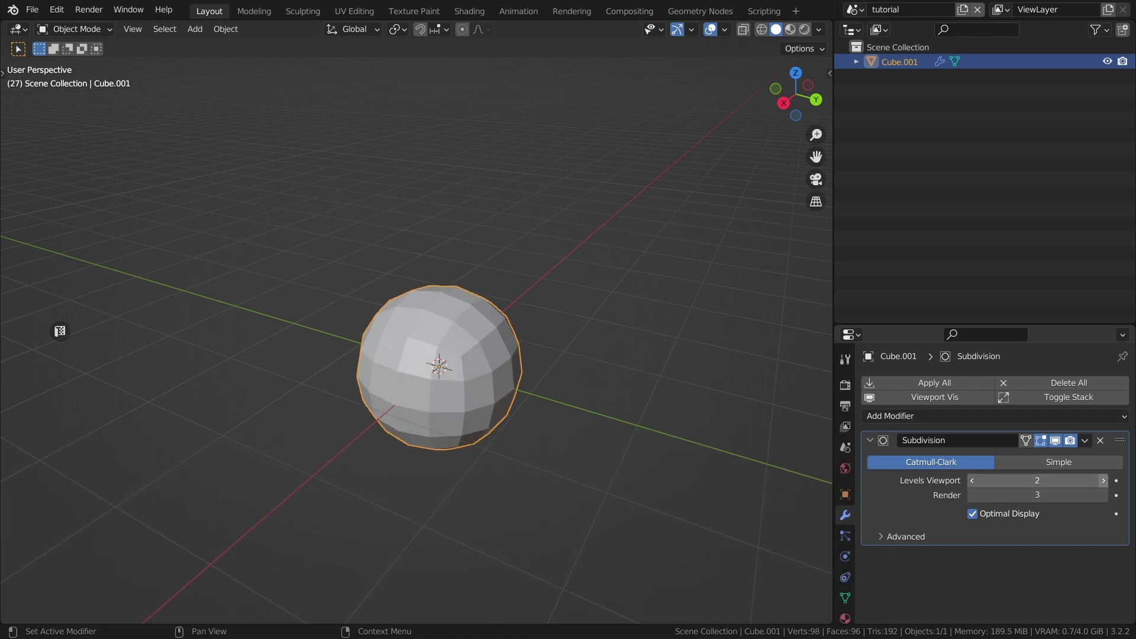
click(1104, 481)
click(935, 383)
Step: Apply a second Subdivision Surface modifier to the sphere, then add a Displace modifier
click(994, 416)
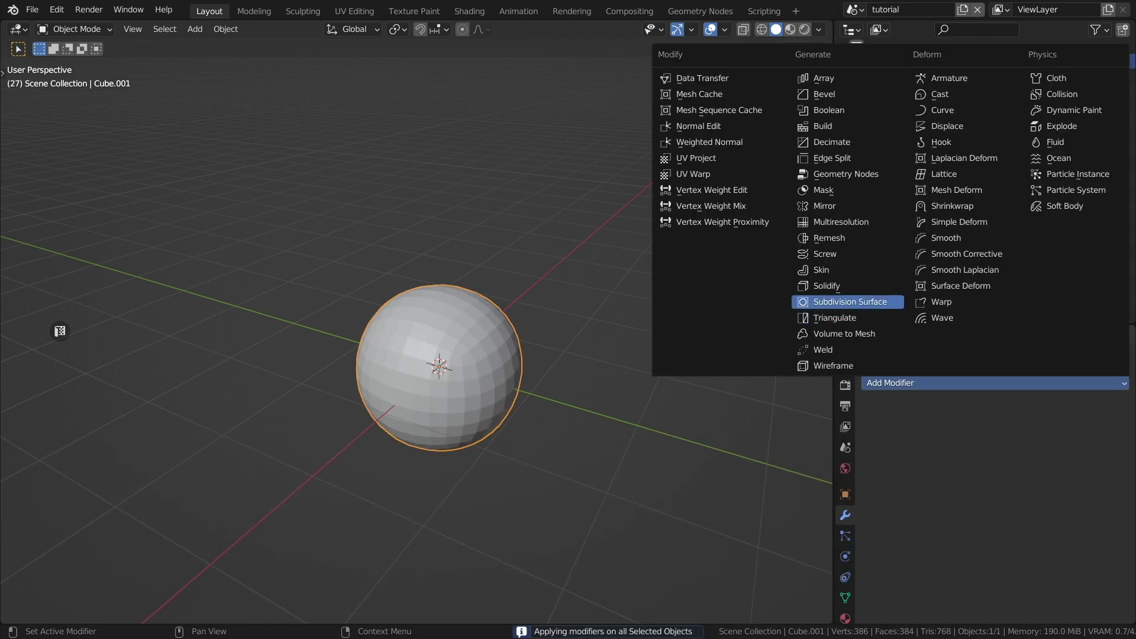
click(754, 432)
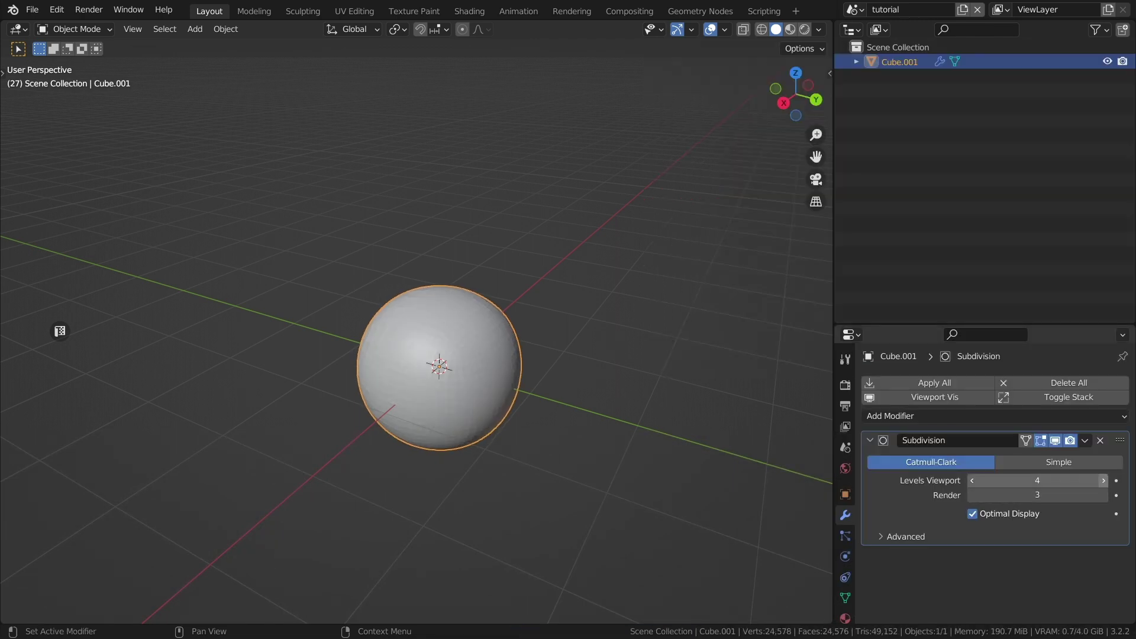
middle_drag(533, 296, 592, 332)
click(935, 383)
click(994, 383)
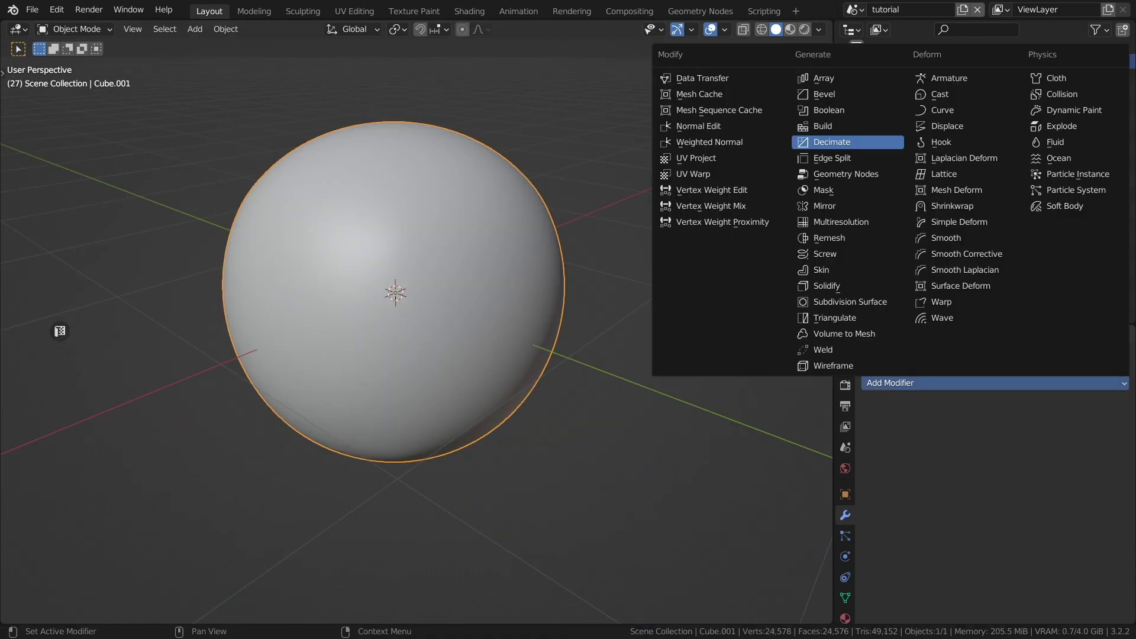
click(947, 126)
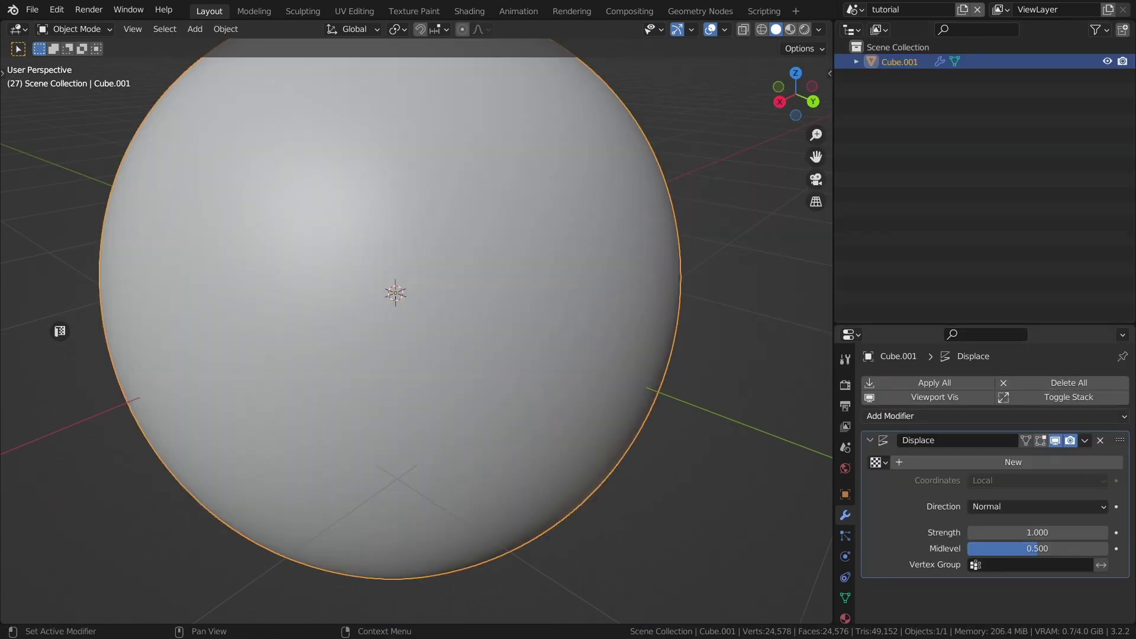
Step: Give the Displace modifier a new Voronoi texture and adjust its size
scroll(417, 328, down, 3)
click(1013, 462)
click(1117, 462)
click(1024, 397)
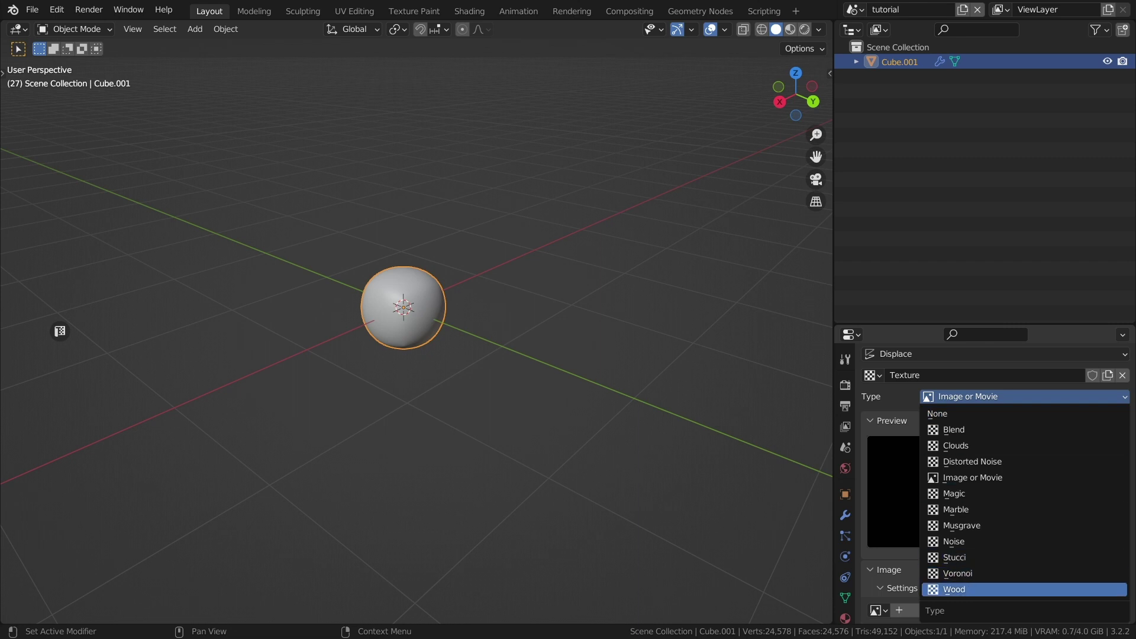
click(957, 573)
scroll(994, 474, down, 6)
drag(1038, 501, 1059, 501)
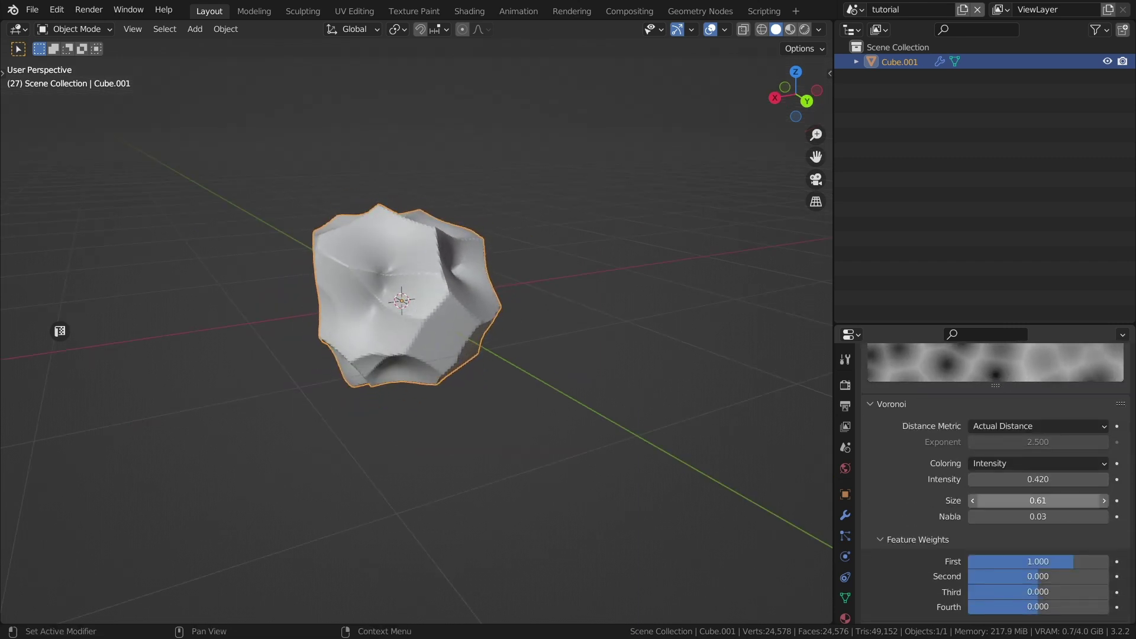
middle_drag(414, 473, 485, 461)
Step: Set displacement strength 0.890 and midlevel 0.579, then add a Subdivision Surface modifier
click(845, 515)
scroll(403, 293, up, 2)
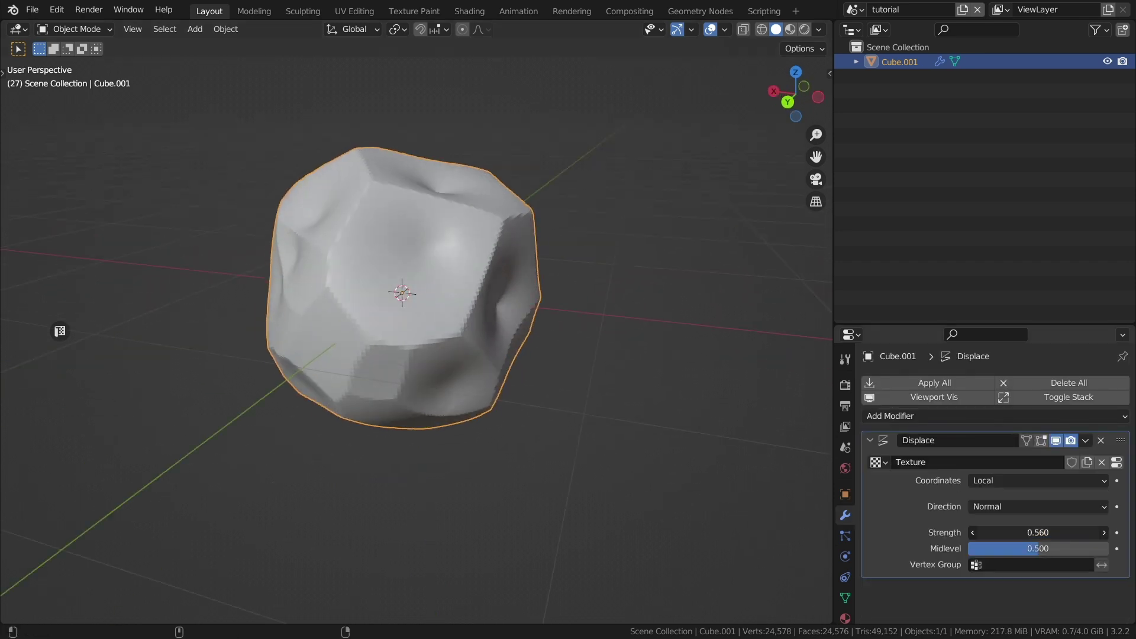
mouse_move(1038, 533)
mouse_down()
mouse_move(1065, 532)
mouse_move(1042, 549)
mouse_move(1052, 548)
mouse_move(1043, 533)
mouse_up()
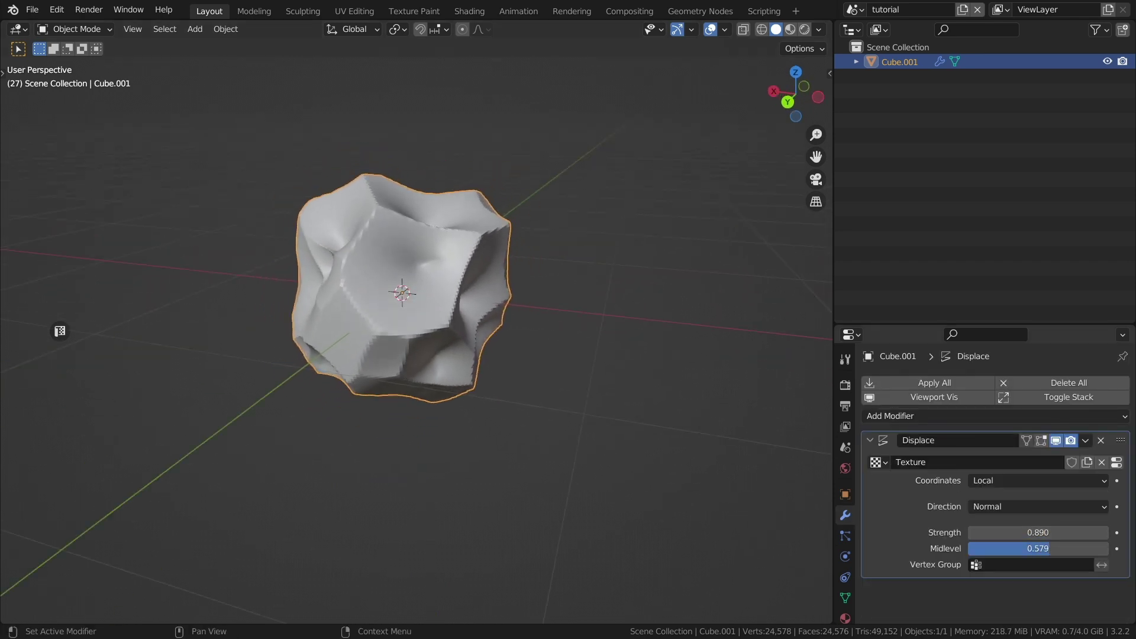
click(994, 416)
click(851, 335)
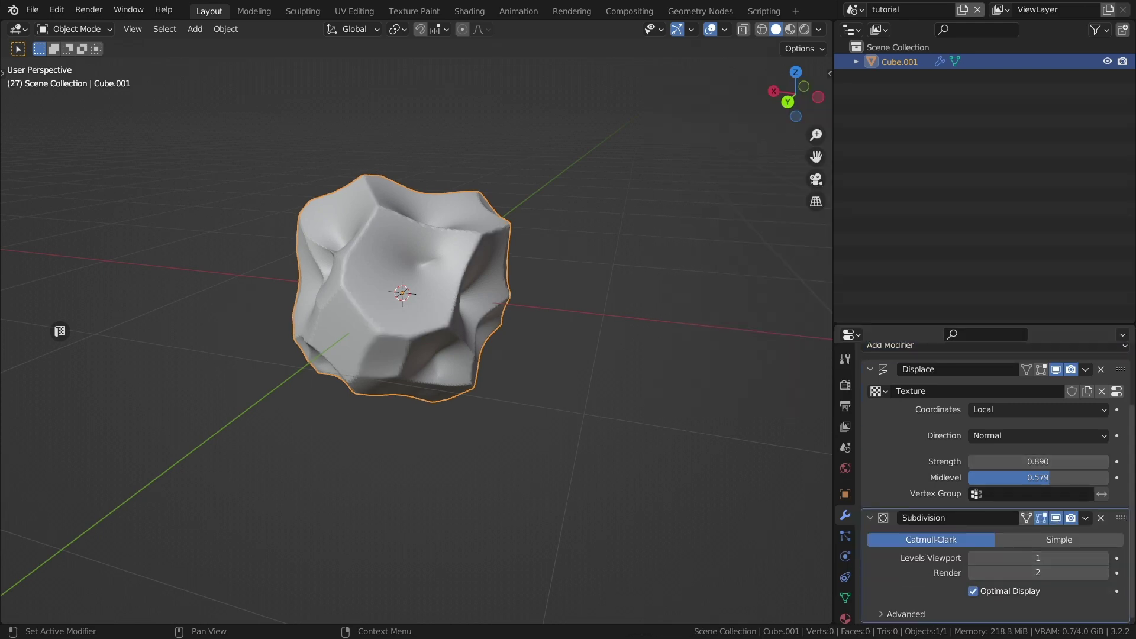
Step: Add a floor plane and scale it up under the rock
key(s)
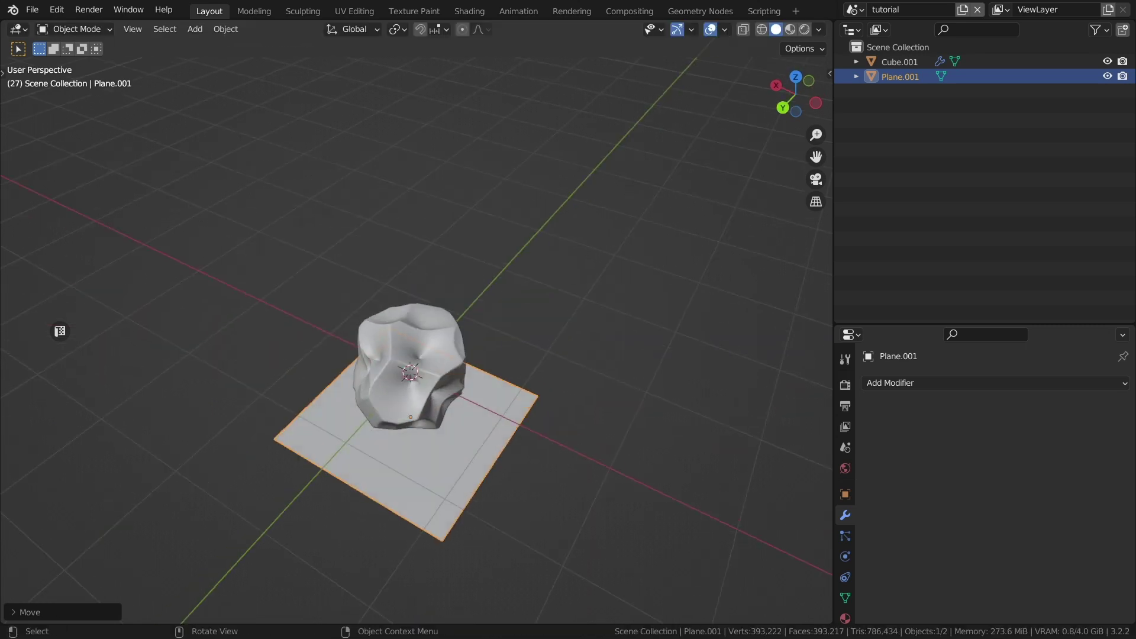
key(shift+z)
click(114, 352)
Step: Add a camera and align it to the current view
key(shift+a)
click(450, 531)
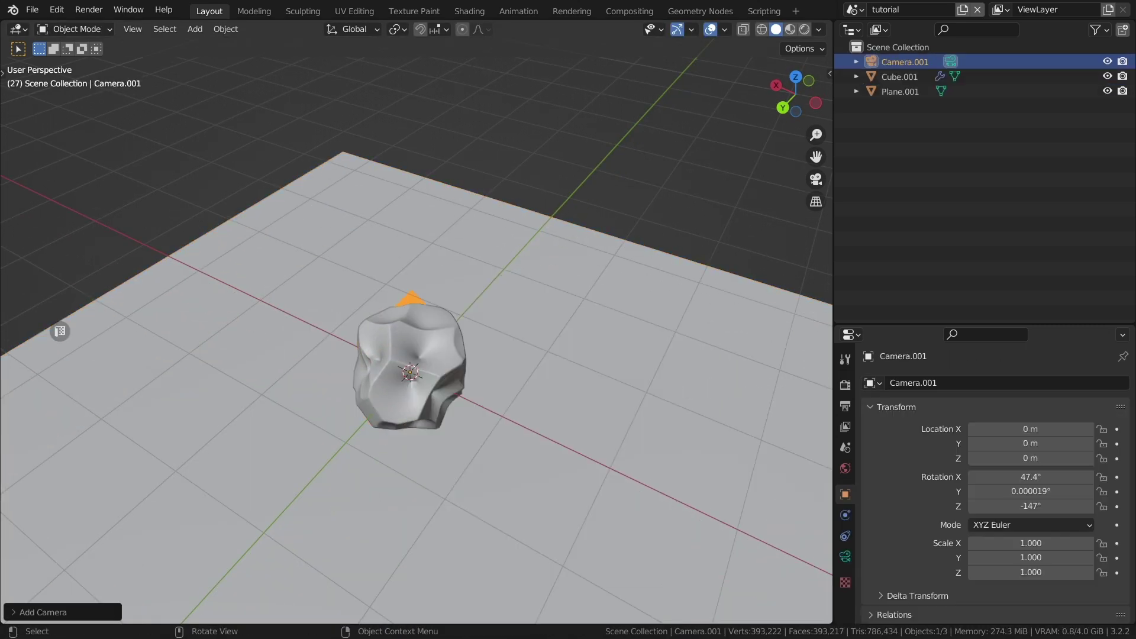
key(KP_0)
key(q)
Step: Move the floor plane along the Y axis
key(g)
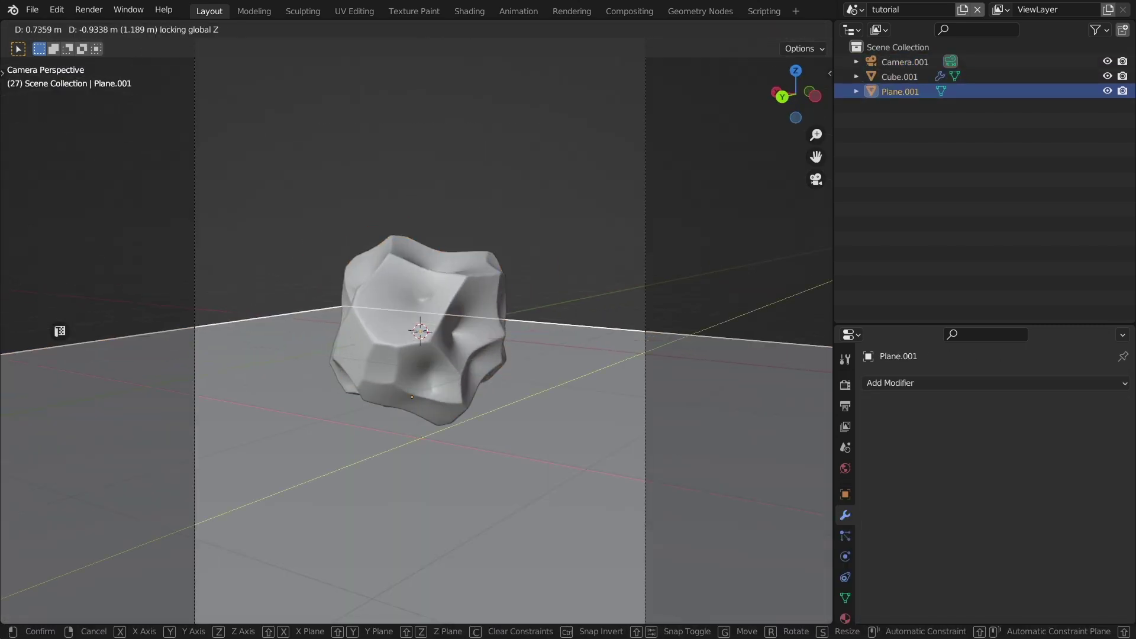
key(y)
key(Return)
middle_drag(60, 331, 60, 331)
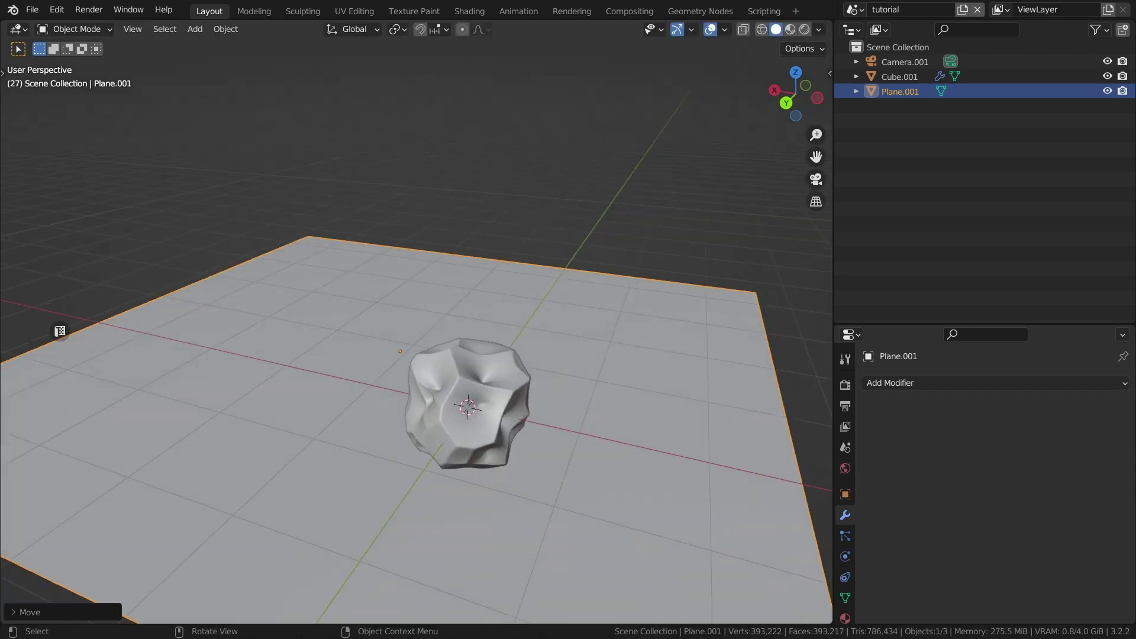
Step: Extrude the floor's far edge straight up into a back wall
key(Tab)
click(503, 278)
key(e)
key(z)
key(Return)
Step: Try a left wall extrusion, then bevel the floor-to-wall corner into a curve
scroll(60, 331, down, 2)
click(177, 331)
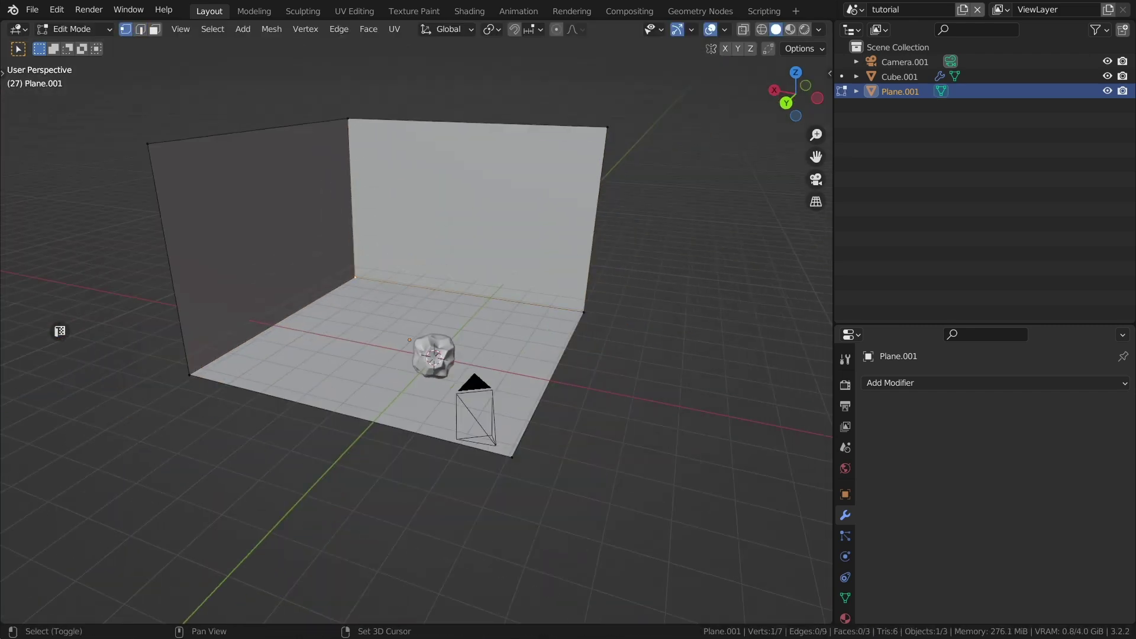
key(e)
key(z)
key(Return)
key(ctrl+b)
key(Tab)
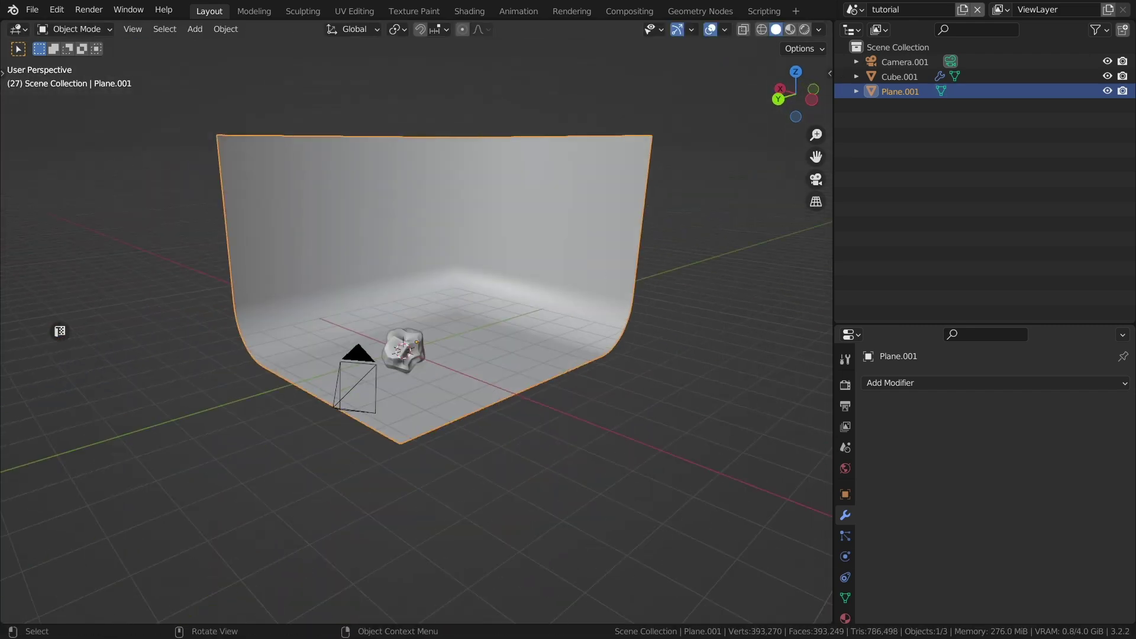
key(KP_0)
Step: Set the camera's focal length to 53 mm
click(905, 61)
click(845, 556)
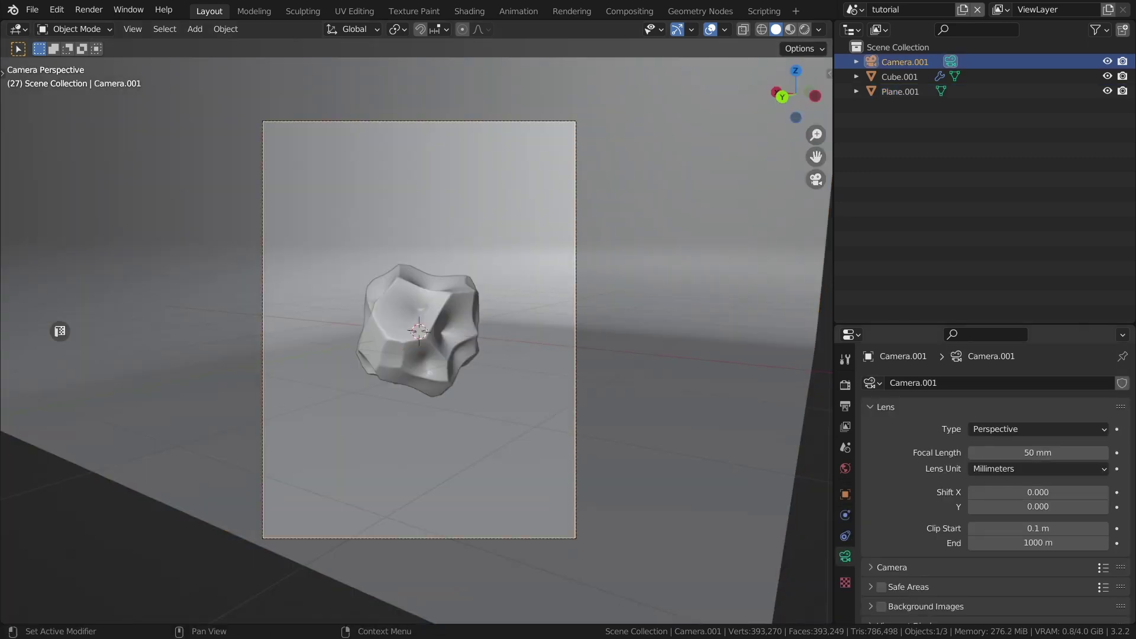
drag(1038, 436, 1059, 435)
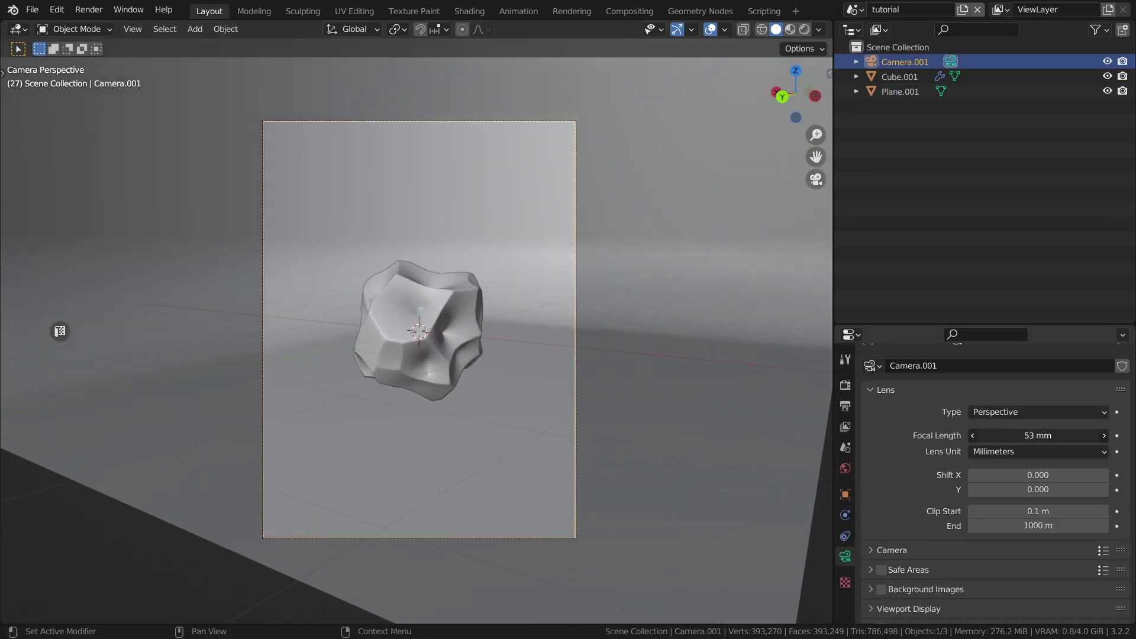
Step: Set camera passepartout to 1.000 and frame the rock closely through the camera
scroll(994, 474, down, 7)
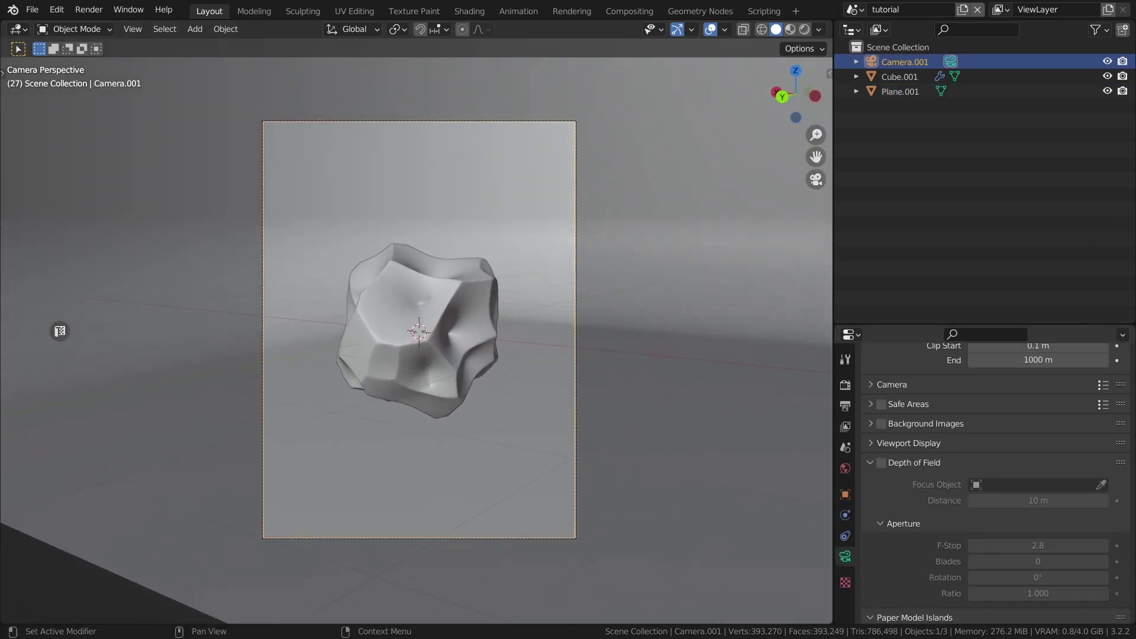
click(909, 443)
drag(1045, 550, 1101, 550)
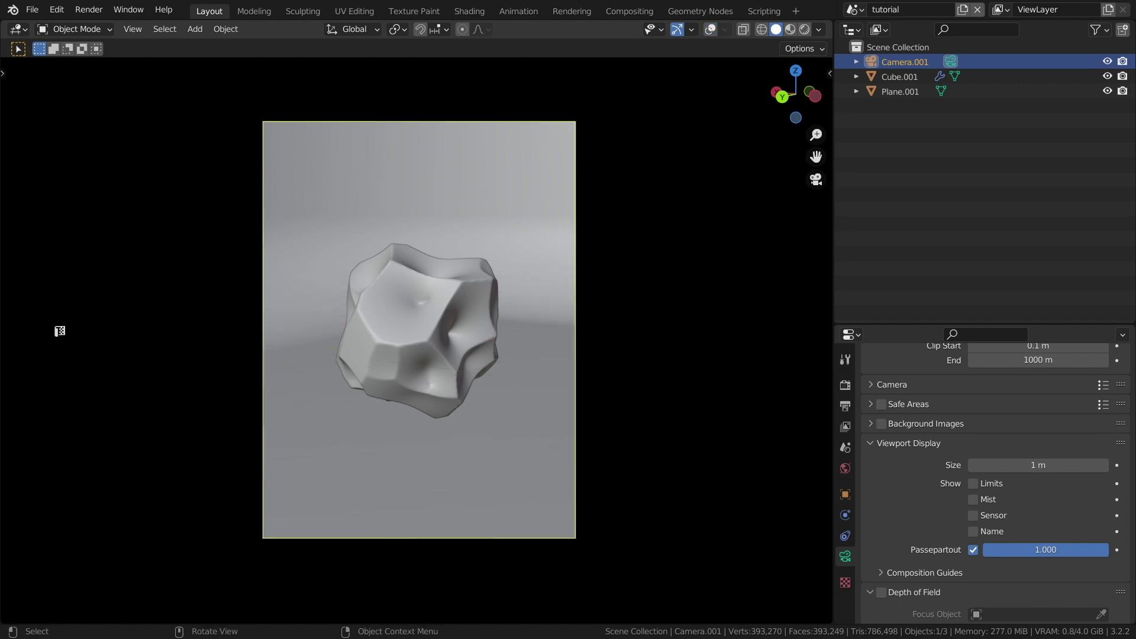
key(shift+alt+z)
middle_drag(60, 331, 59, 331)
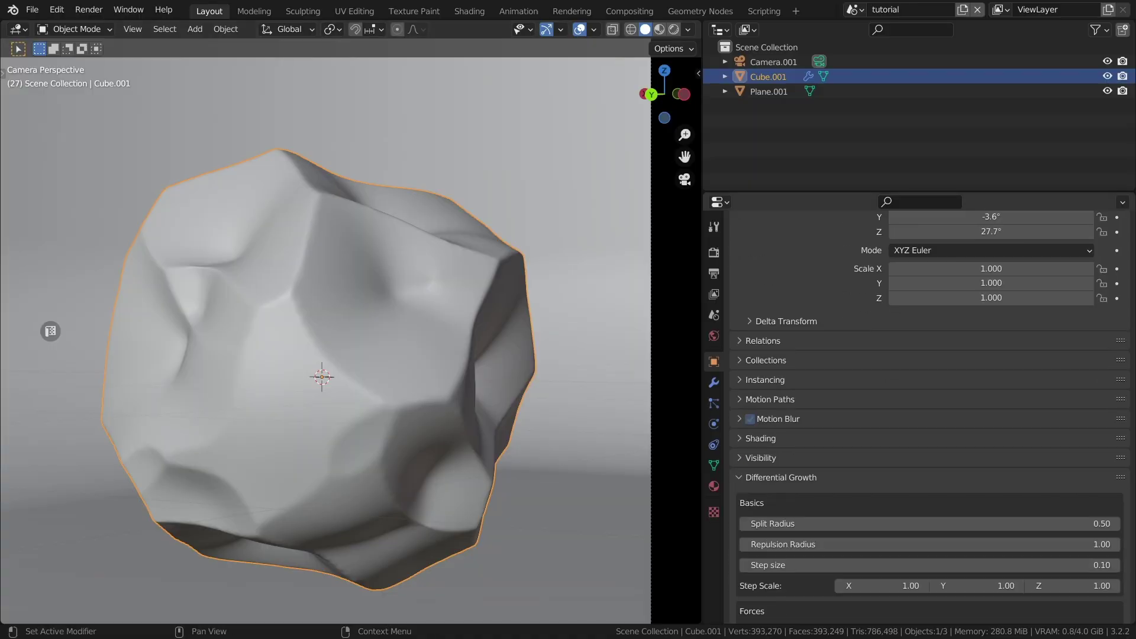
Step: Add a particle system and a new vertex group to the rock
click(714, 403)
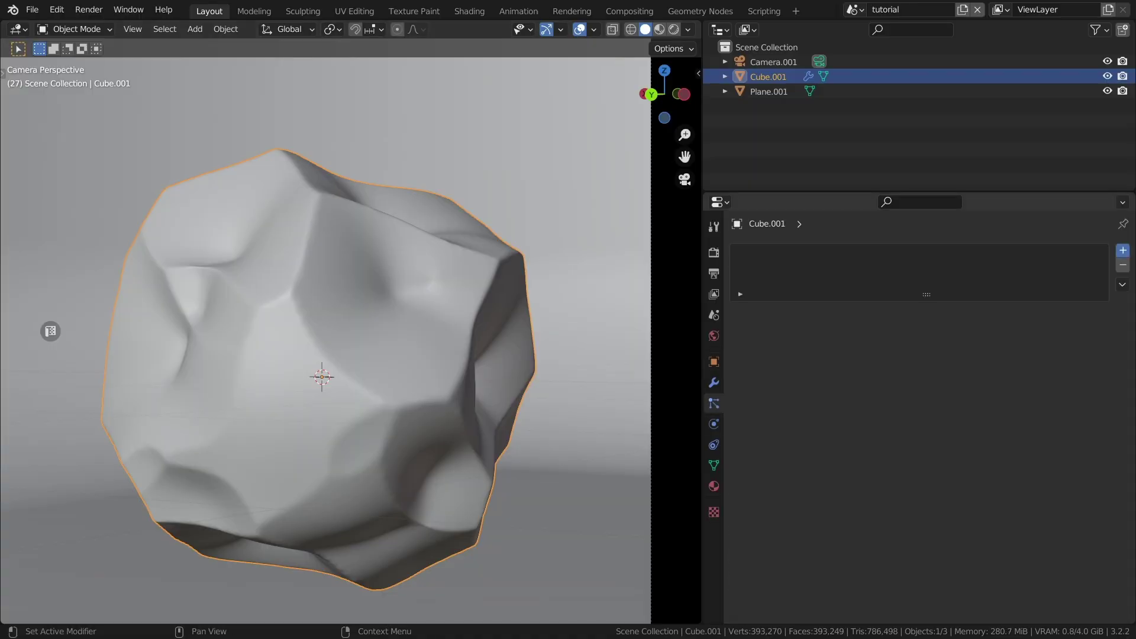
click(1123, 251)
click(714, 465)
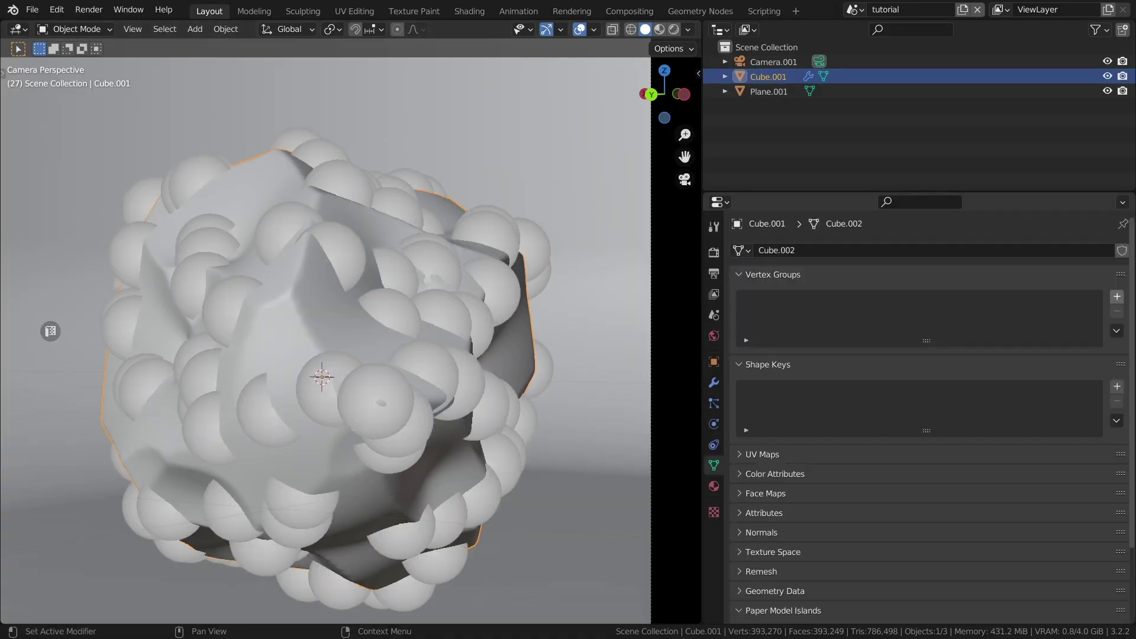
click(1117, 297)
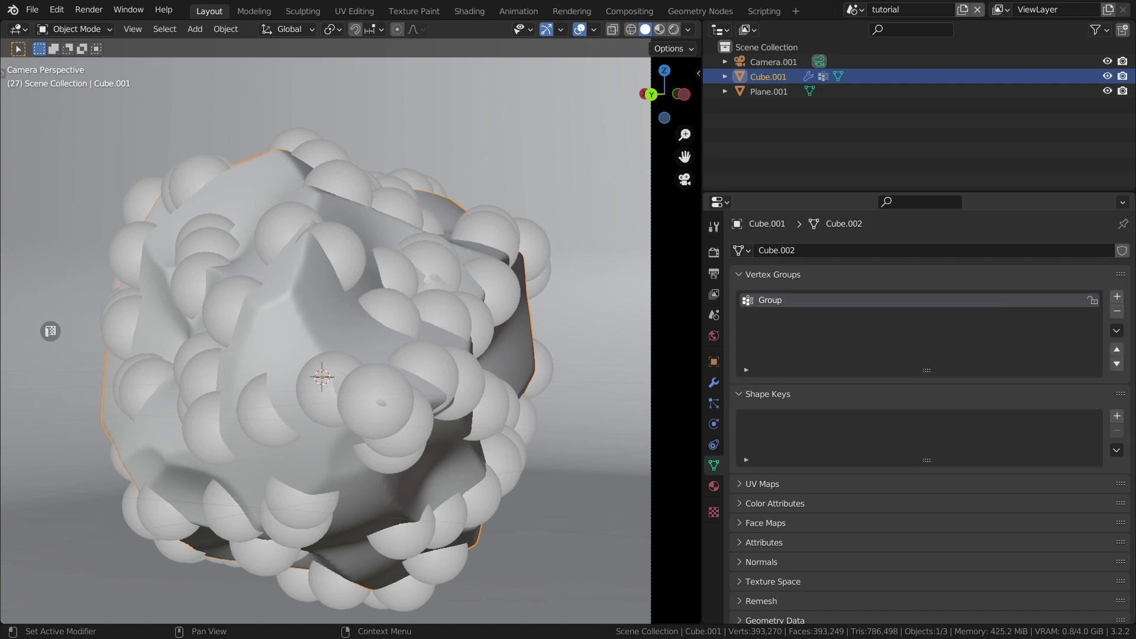
Step: Make the particles hair with 0.05 m length, then enter Weight Paint mode
click(714, 403)
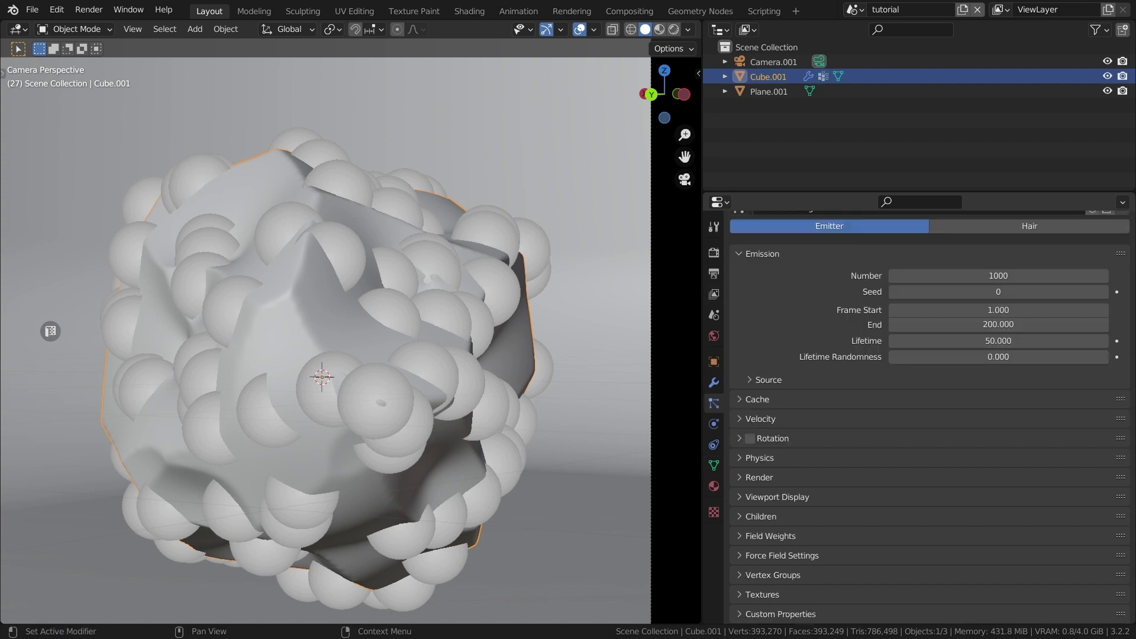
click(1030, 296)
text(m)
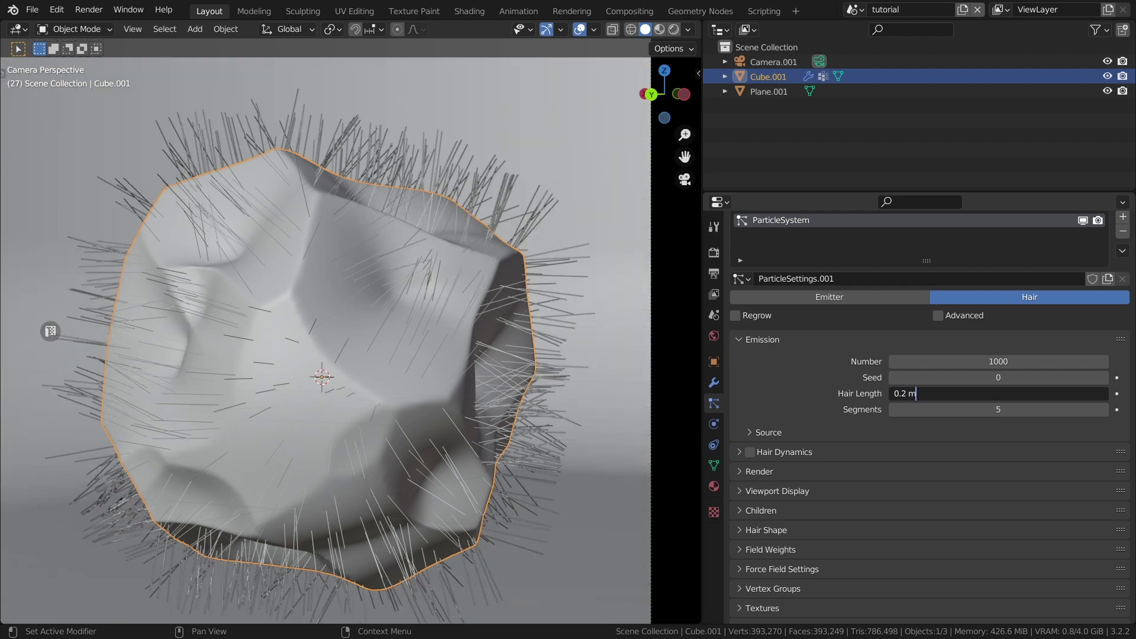
key(Return)
key(ctrl+Tab)
Step: Paint weight patches on the rock with the Draw brush, then return to Object Mode
click(414, 304)
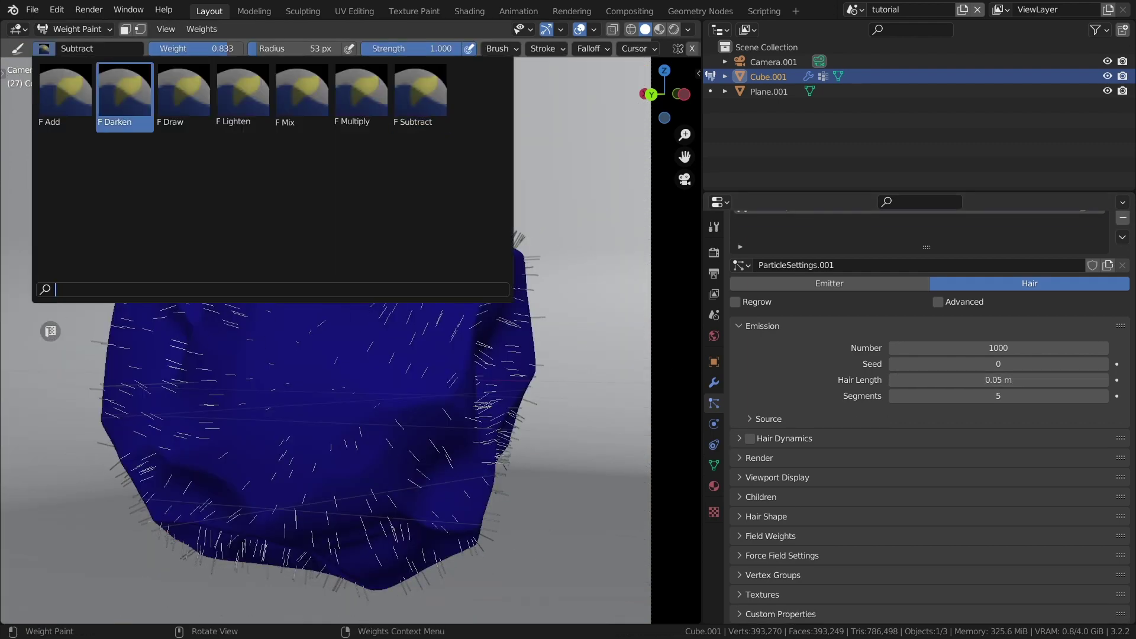
drag(204, 307, 215, 405)
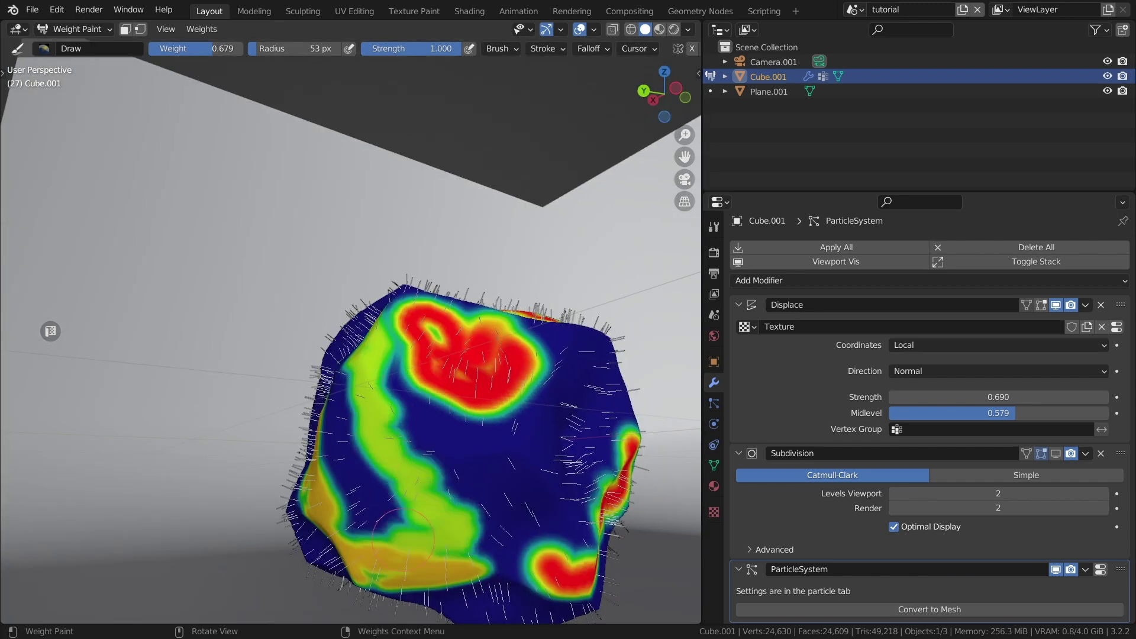
scroll(373, 314, up, 2)
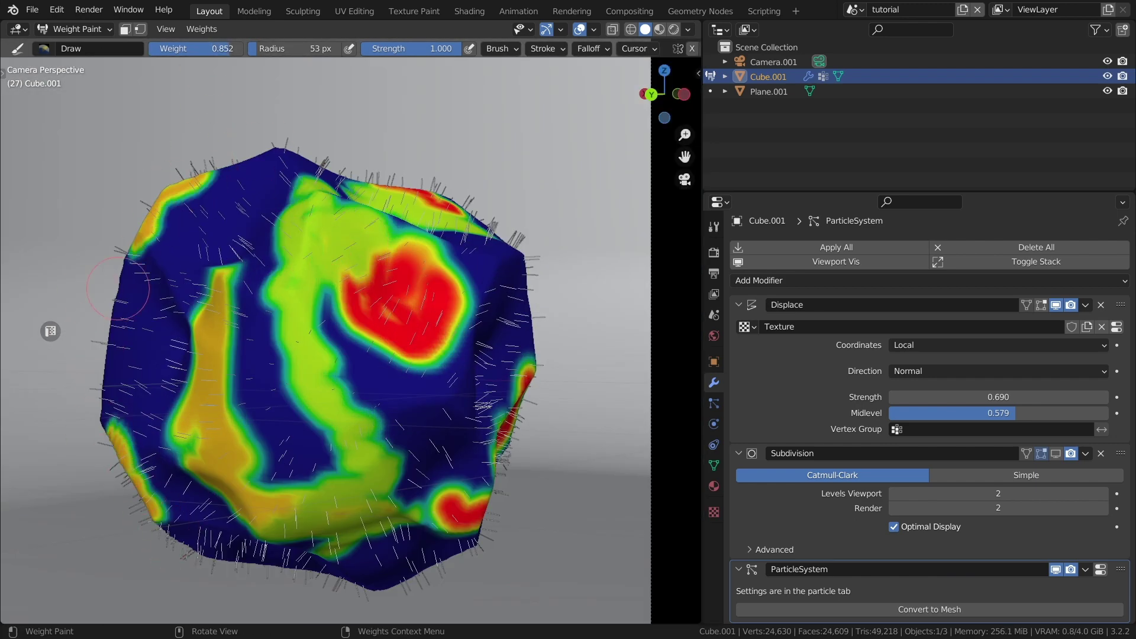
drag(263, 267, 240, 437)
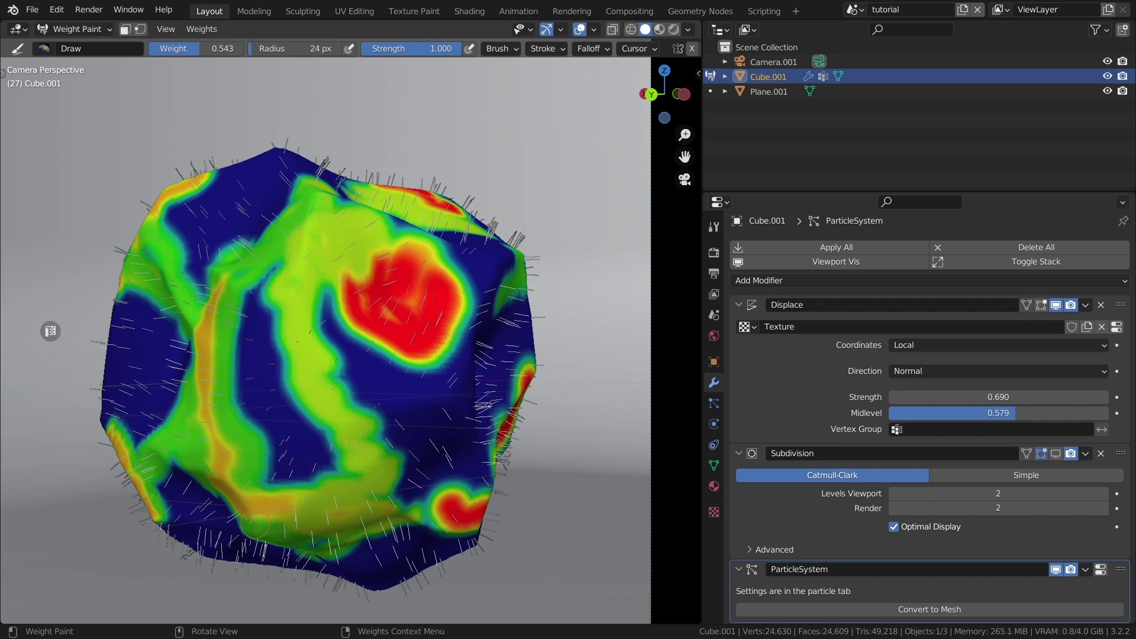
key(ctrl+Tab)
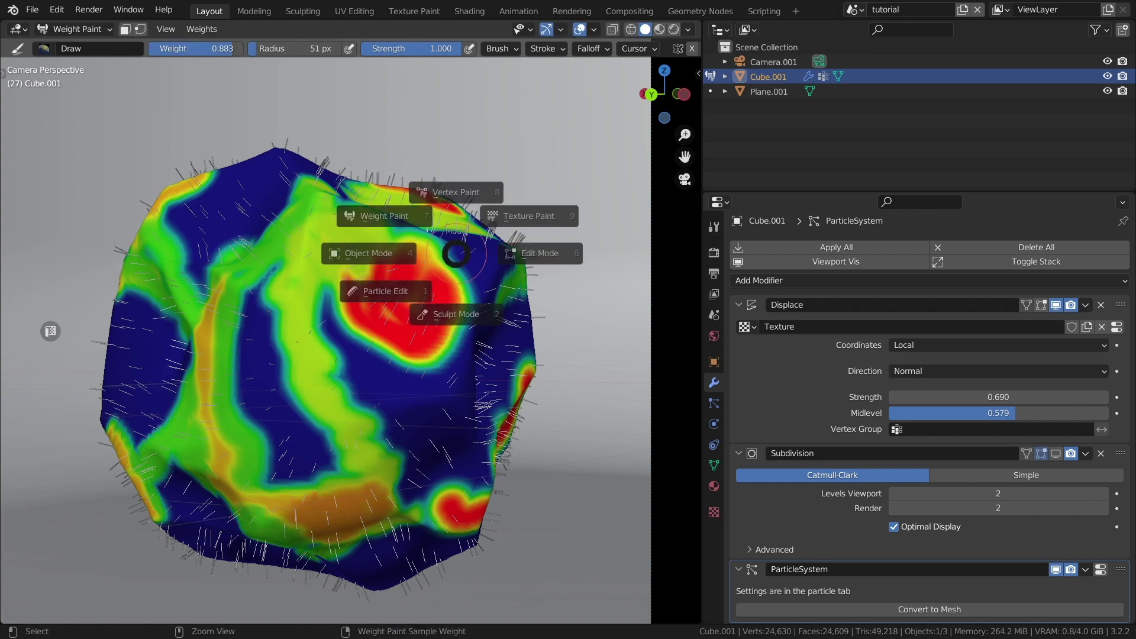
click(368, 254)
scroll(1000, 533, down, 2)
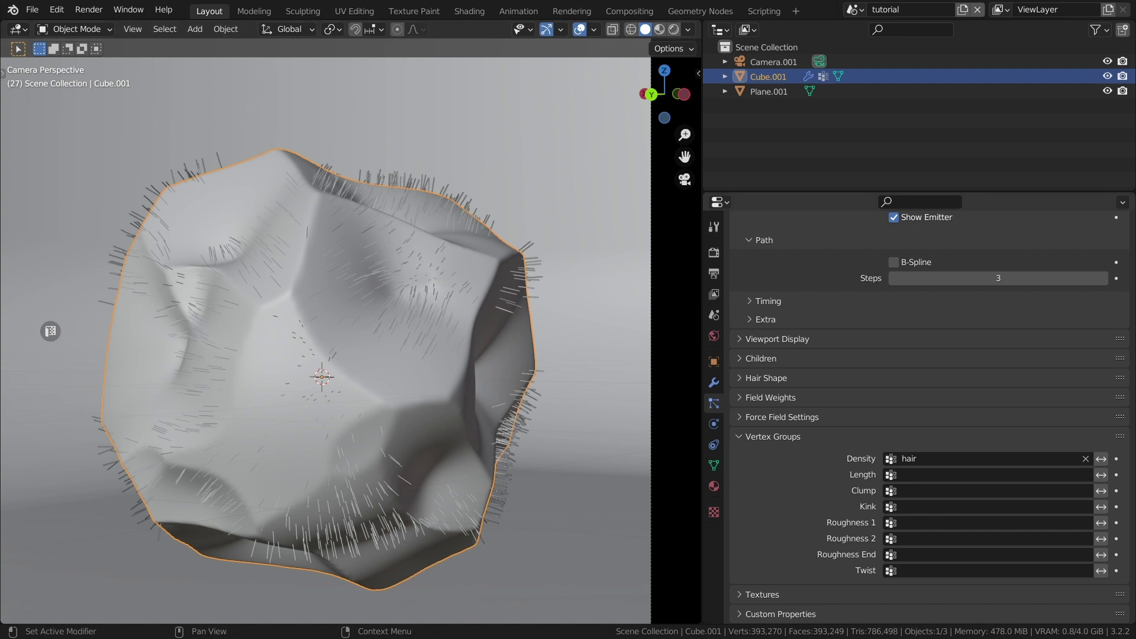
Step: Set the hair count to 600 strands with 2 segments
scroll(929, 414, up, 10)
scroll(929, 414, up, 2)
text(600)
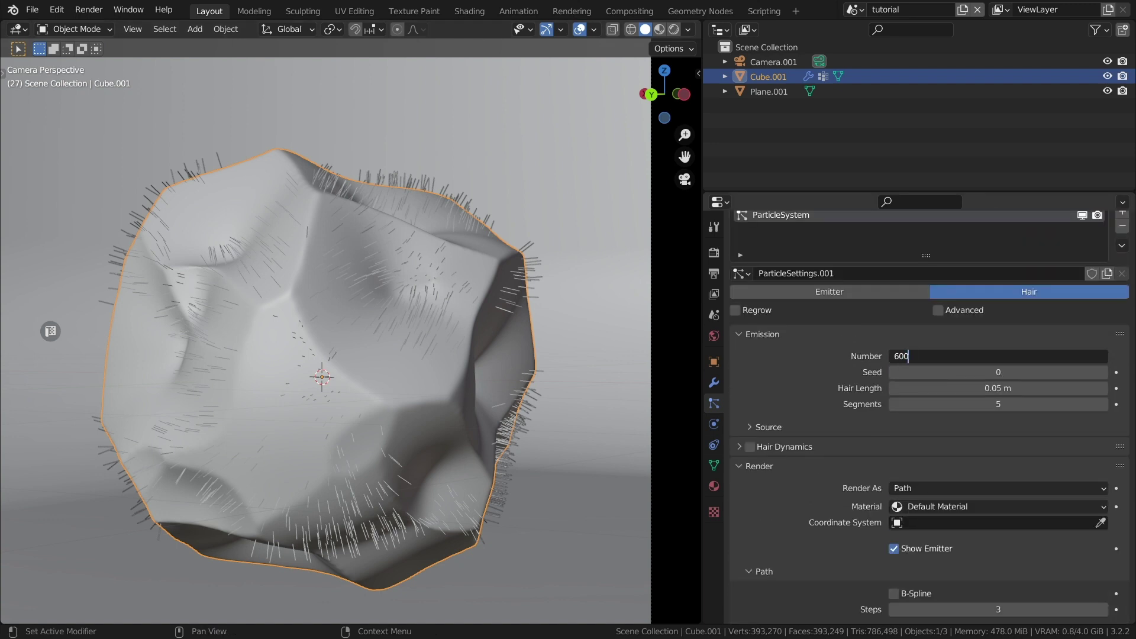
key(Return)
scroll(929, 414, down, 4)
scroll(929, 414, down, 1)
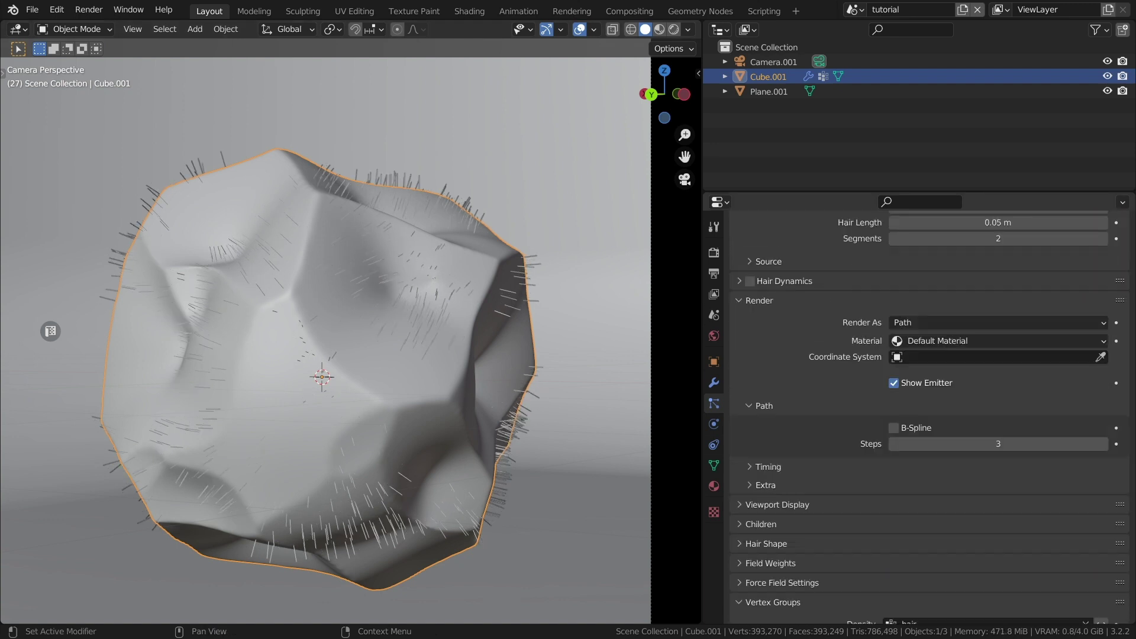
scroll(929, 415, down, 6)
scroll(929, 414, down, 1)
Step: Enable Simple child hairs: 25 per strand, length 0.5, threshold 0.4
click(761, 429)
click(928, 451)
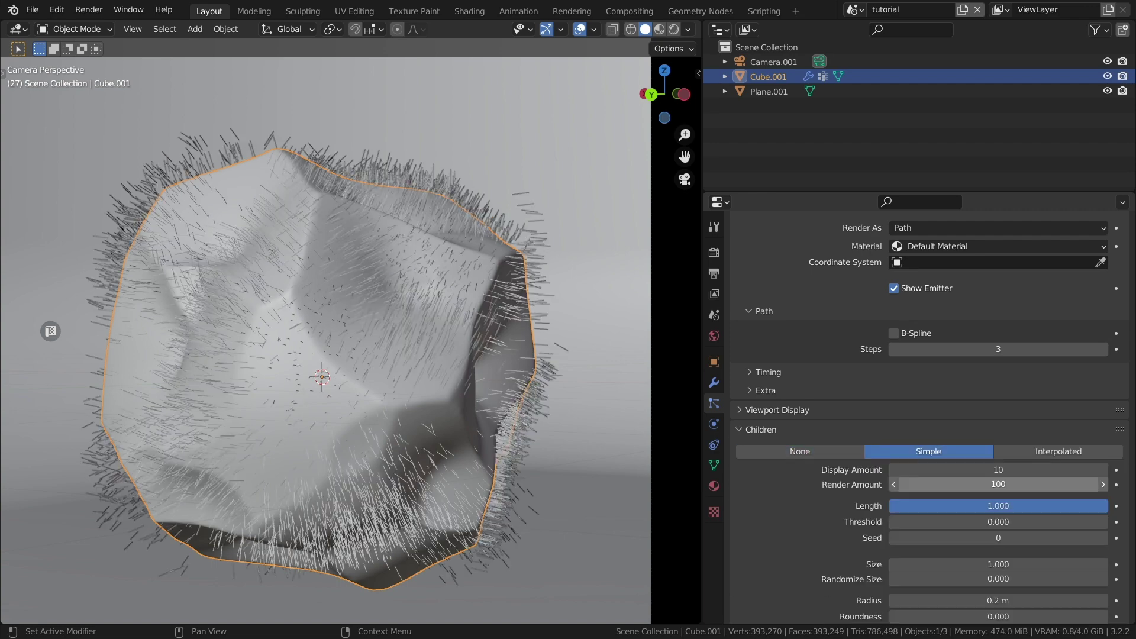
text(5)
key(Return)
scroll(998, 484, down, 3)
click(998, 435)
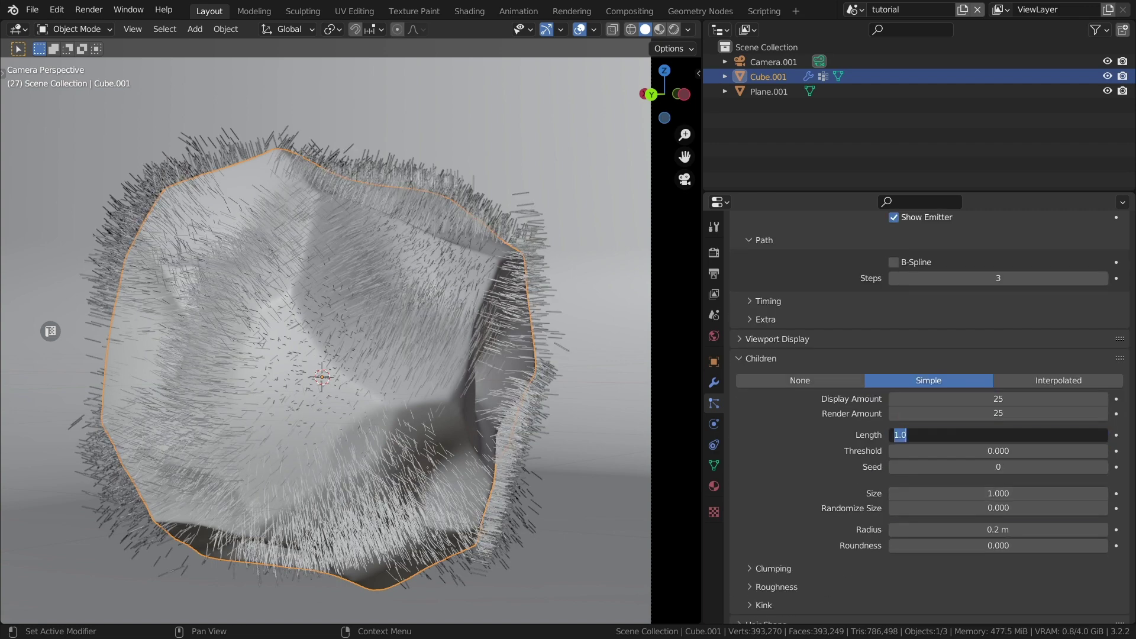
text(0.5)
key(Return)
text(.4)
key(Return)
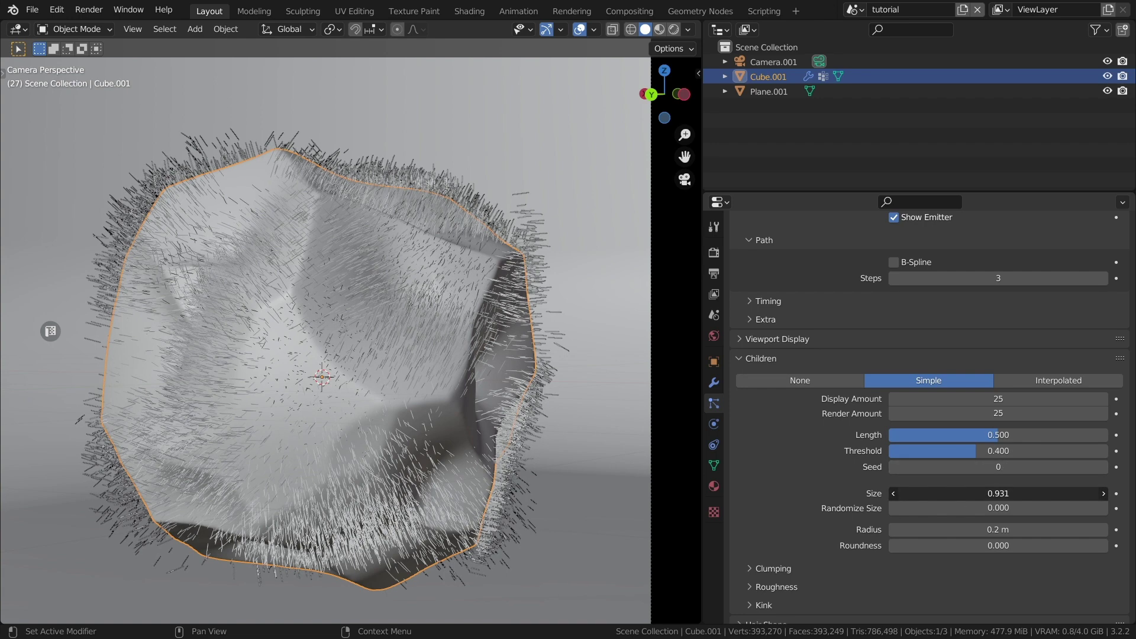
Step: Set child radius 0.2 m, size 1, randomize size 0.3, clump 0.1 and twist 0
scroll(998, 493, down, 4)
drag(998, 398, 976, 450)
scroll(998, 450, down, 4)
click(773, 379)
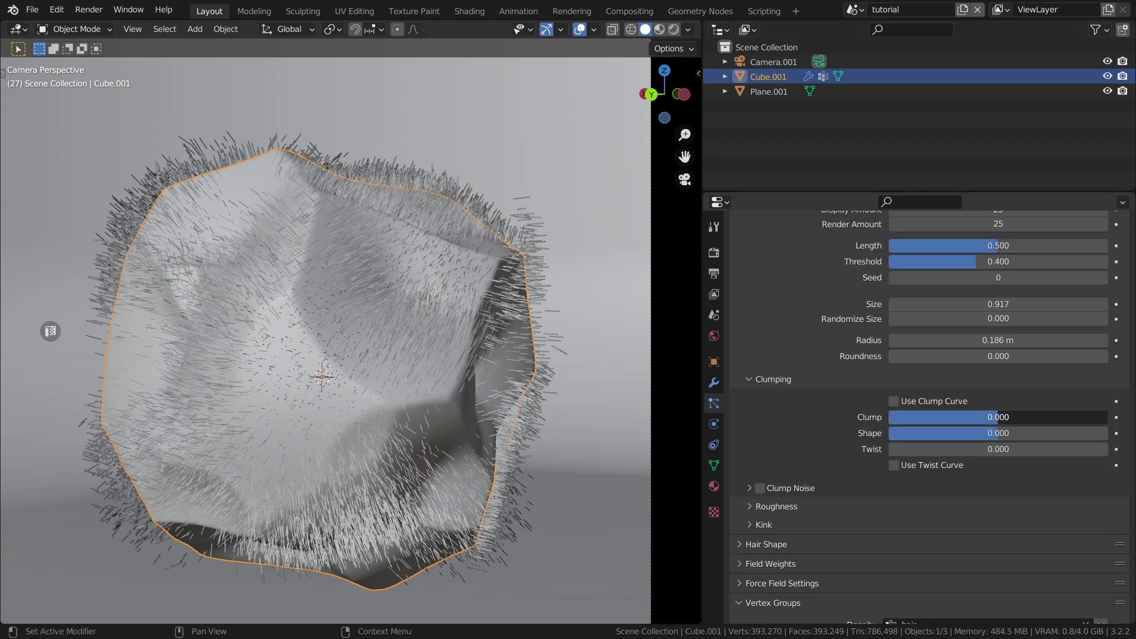
click(999, 340)
text(0.2)
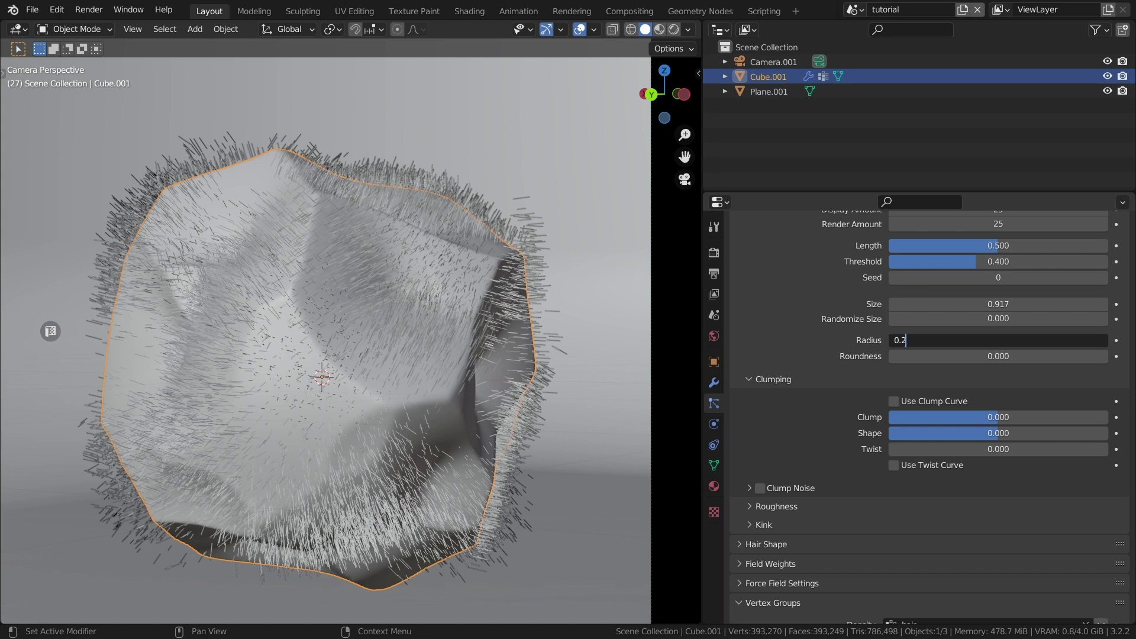
key(Return)
click(999, 318)
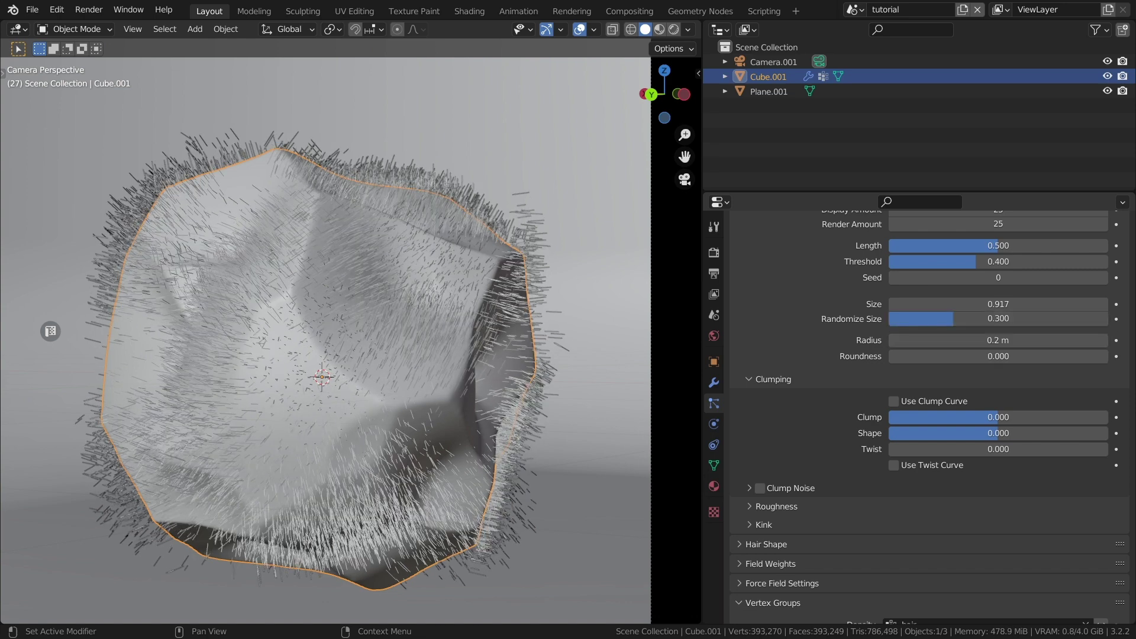
text(0.9)
key(BackSpace)
key(BackSpace)
key(BackSpace)
text(1)
key(Return)
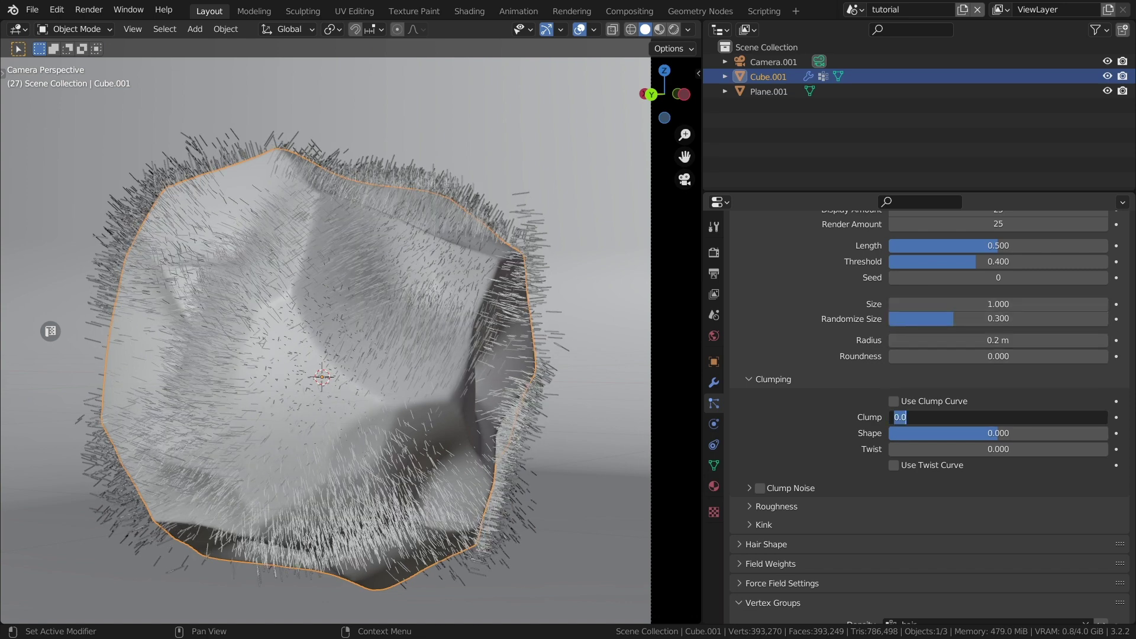
text(0.1)
key(Return)
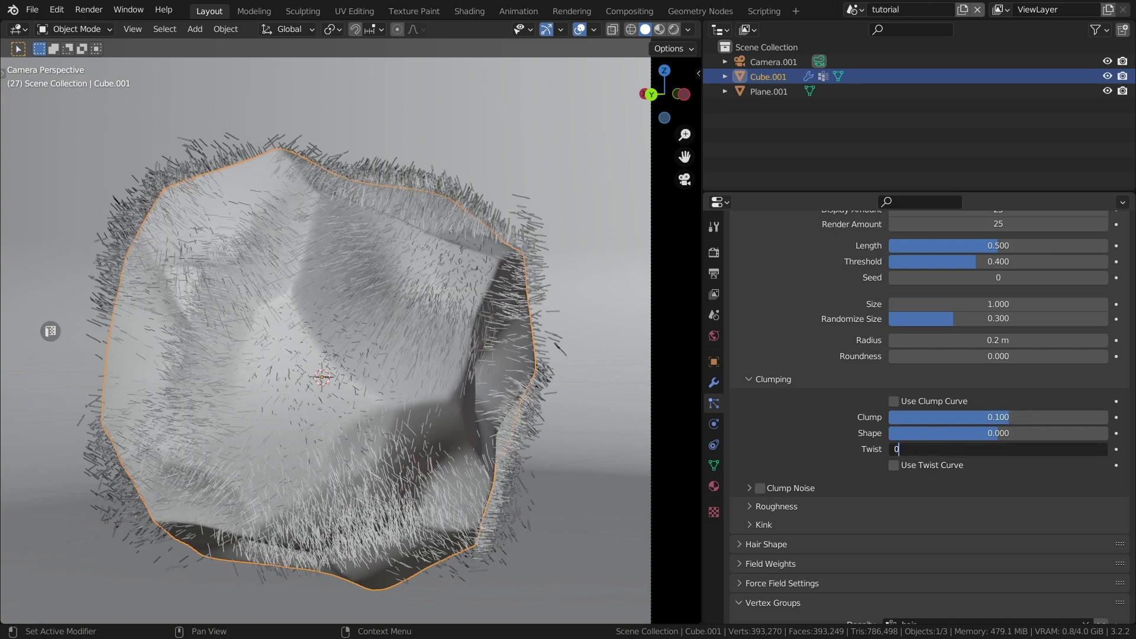
key(Return)
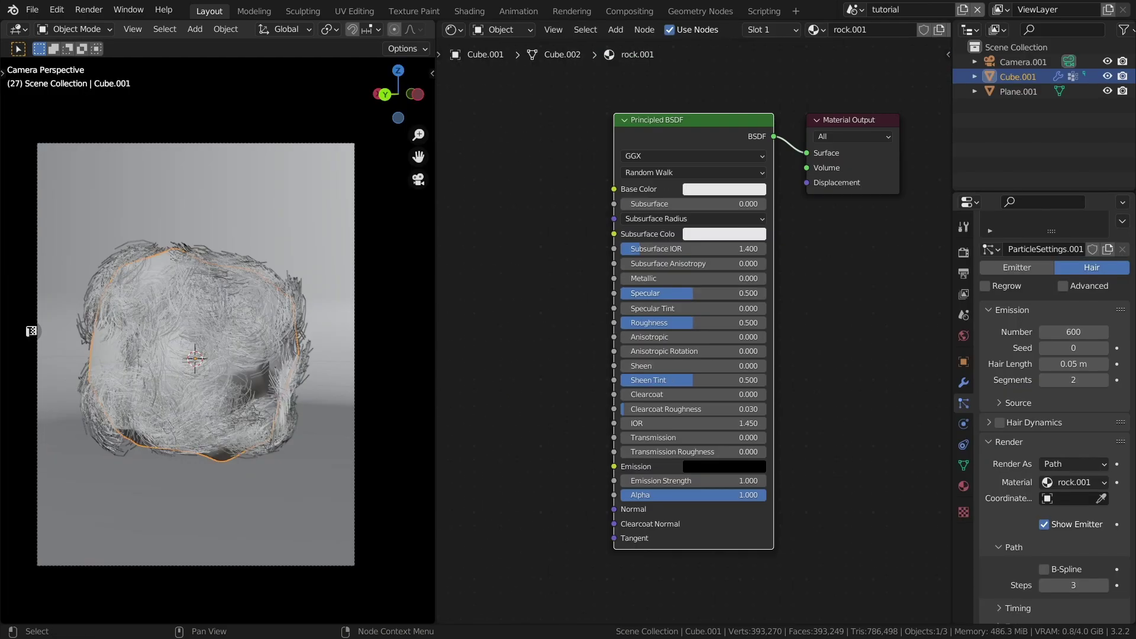
Step: Add Musgrave, Voronoi and Noise texture nodes with texture coordinate and mapping nodes
key(shift+a)
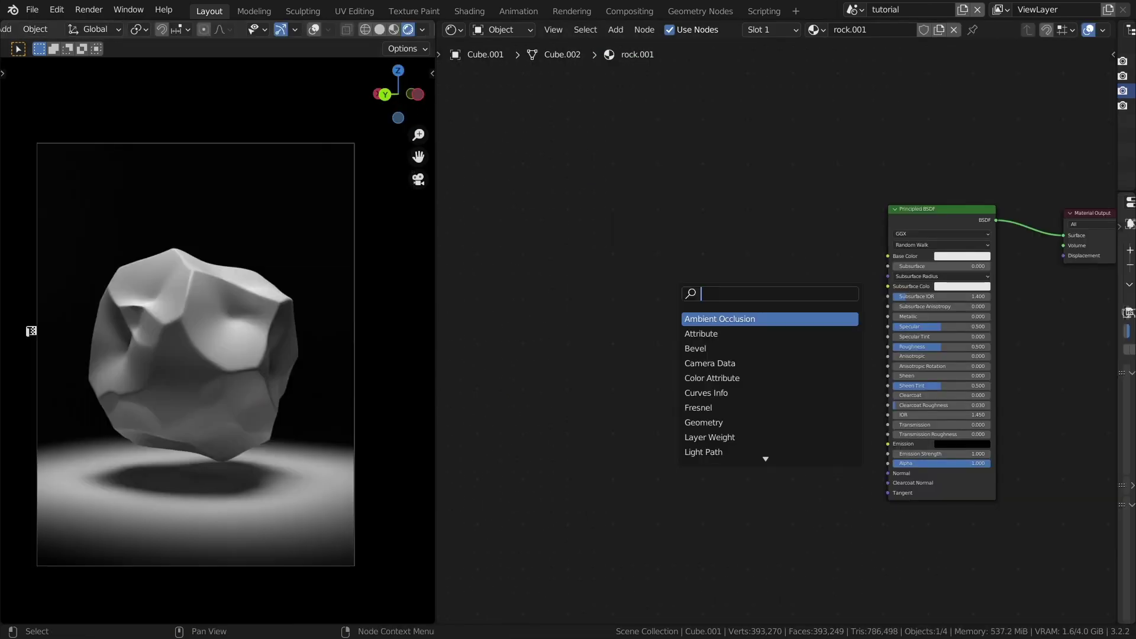
text(mu)
key(Return)
key(shift+a)
text(v)
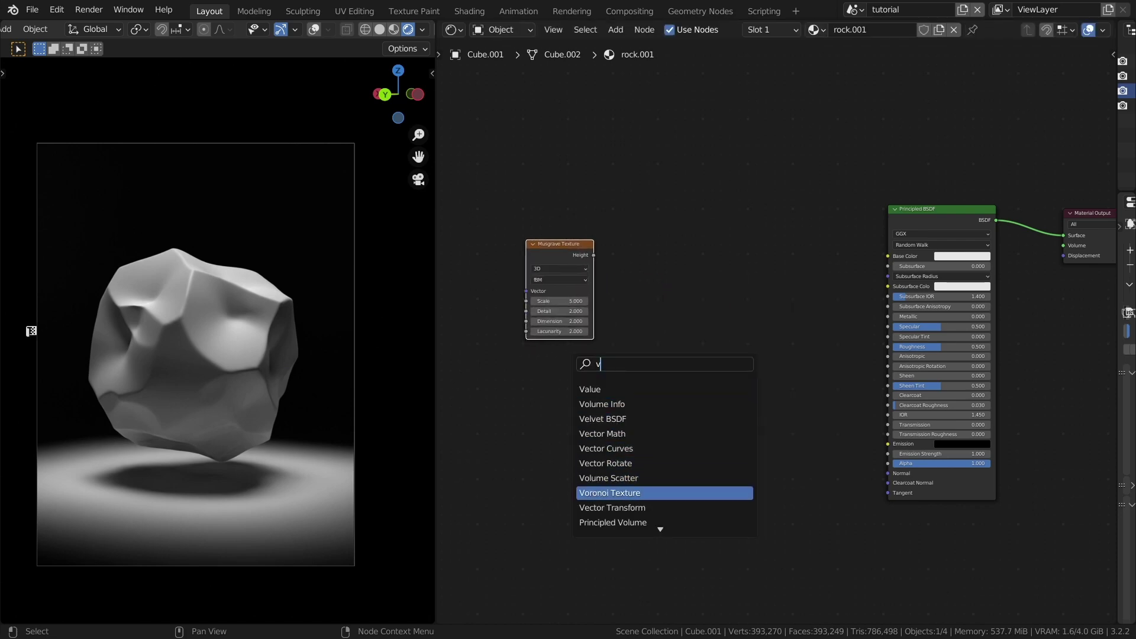
key(Return)
key(shift+a)
text(noi)
key(Down)
key(Return)
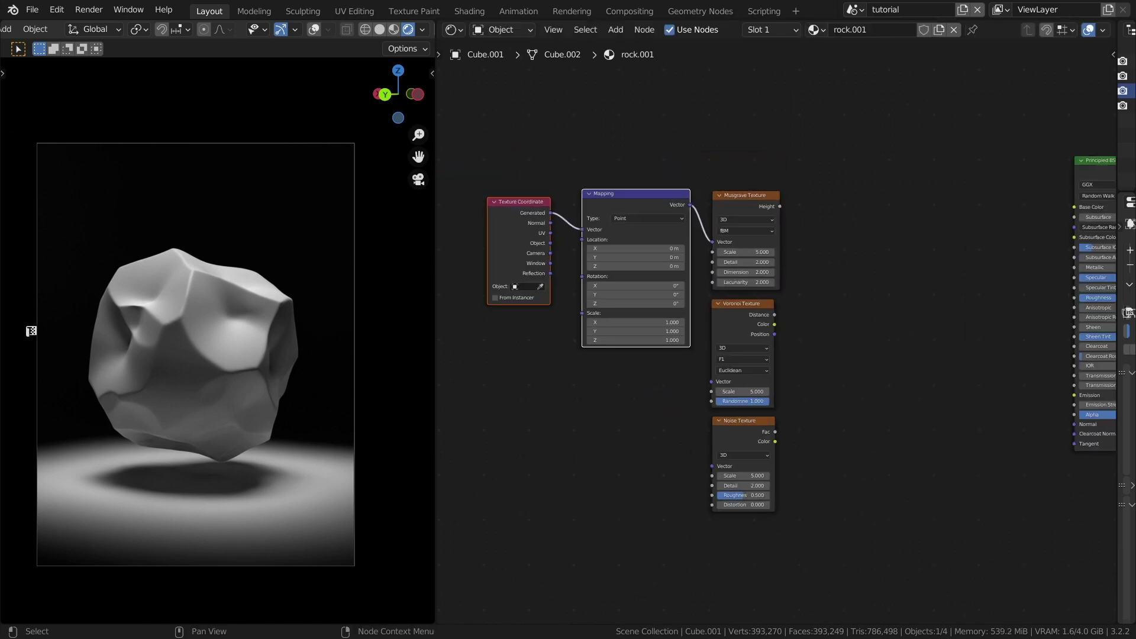
Step: Link mapping to the textures, duplicate ColorRamps, and feed Musgrave and Voronoi into them
drag(498, 373, 532, 357)
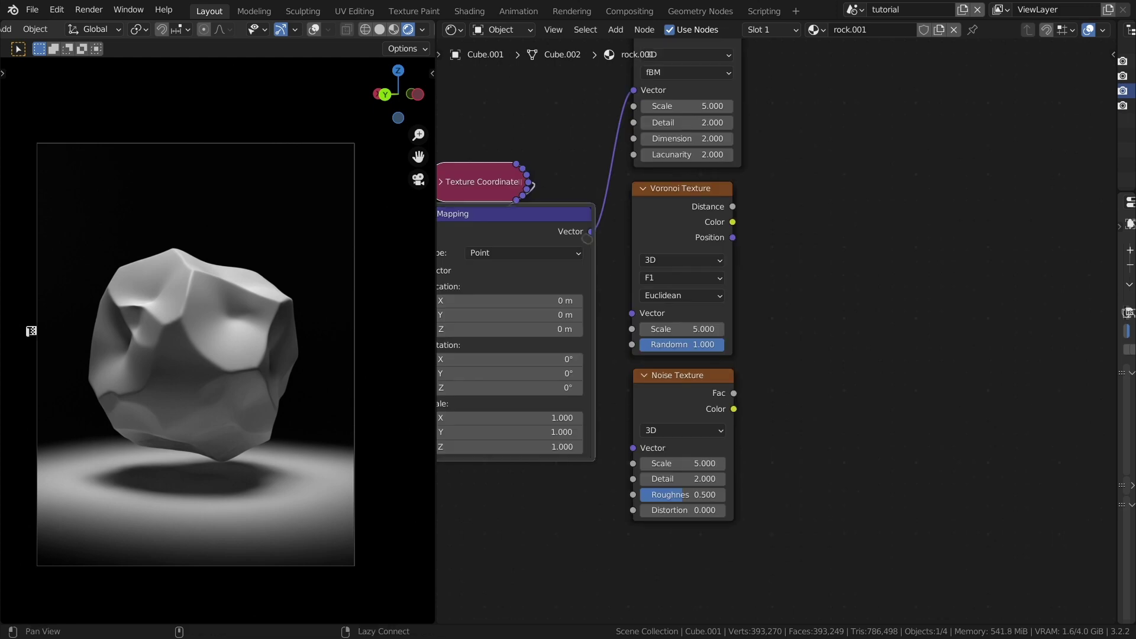
key(shift+d)
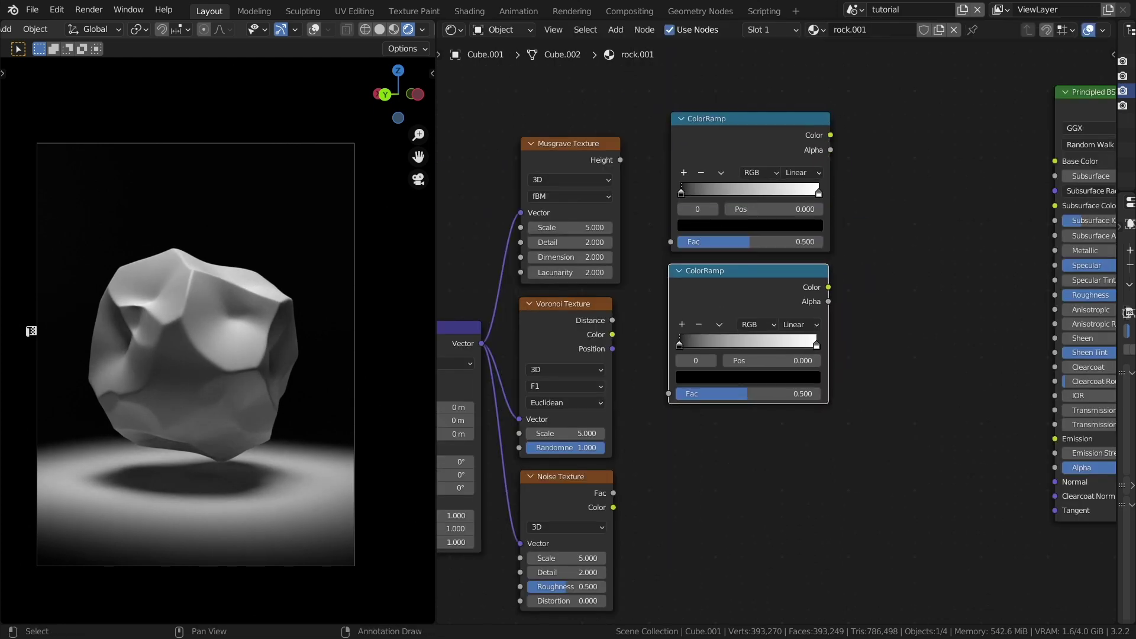
key(shift+d)
alt+right_drag(568, 178, 752, 177)
alt+right_drag(565, 331, 749, 331)
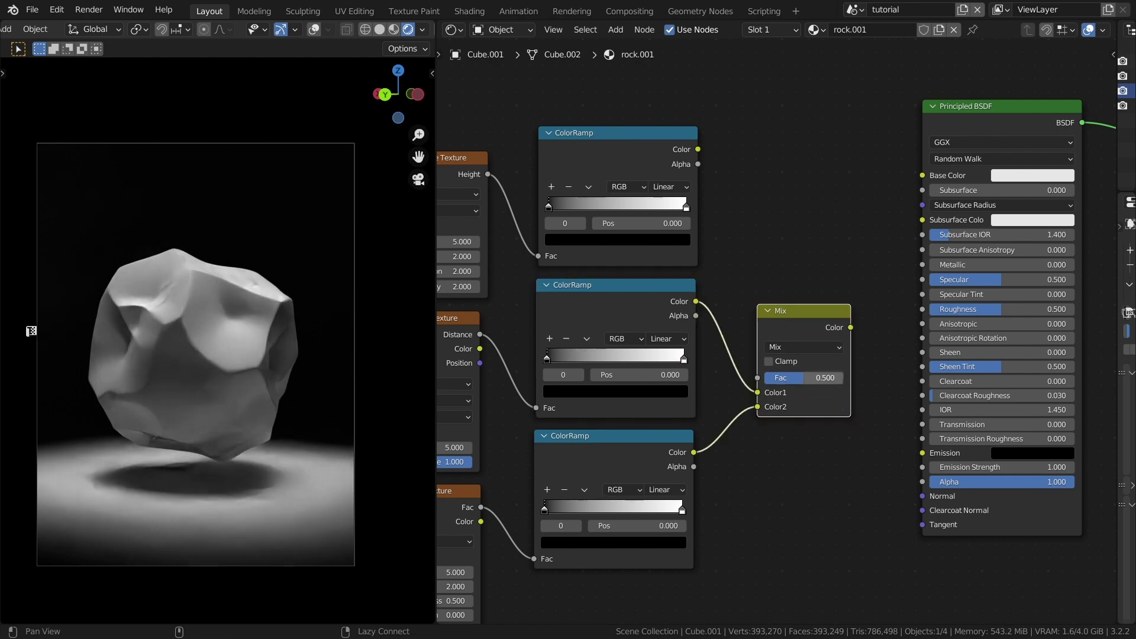
middle_drag(488, 174, 546, 275)
Step: Route the Noise texture into the mix chain and set the lower Mix node to Add
drag(546, 275, 579, 292)
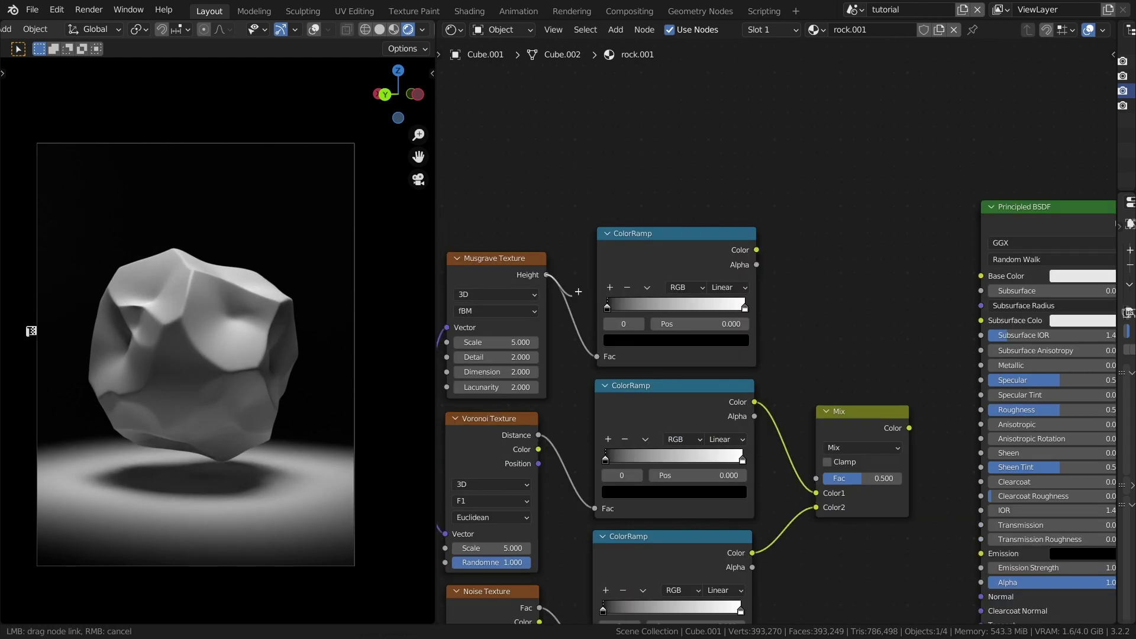
scroll(817, 479, down, 2)
drag(602, 480, 622, 450)
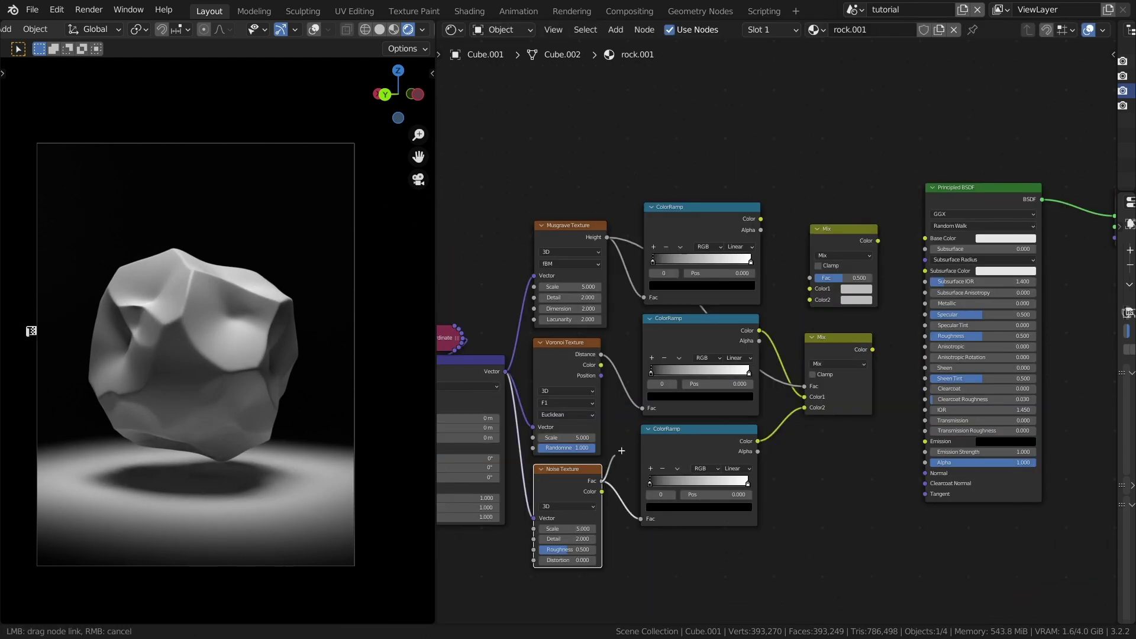
middle_drag(829, 296, 678, 385)
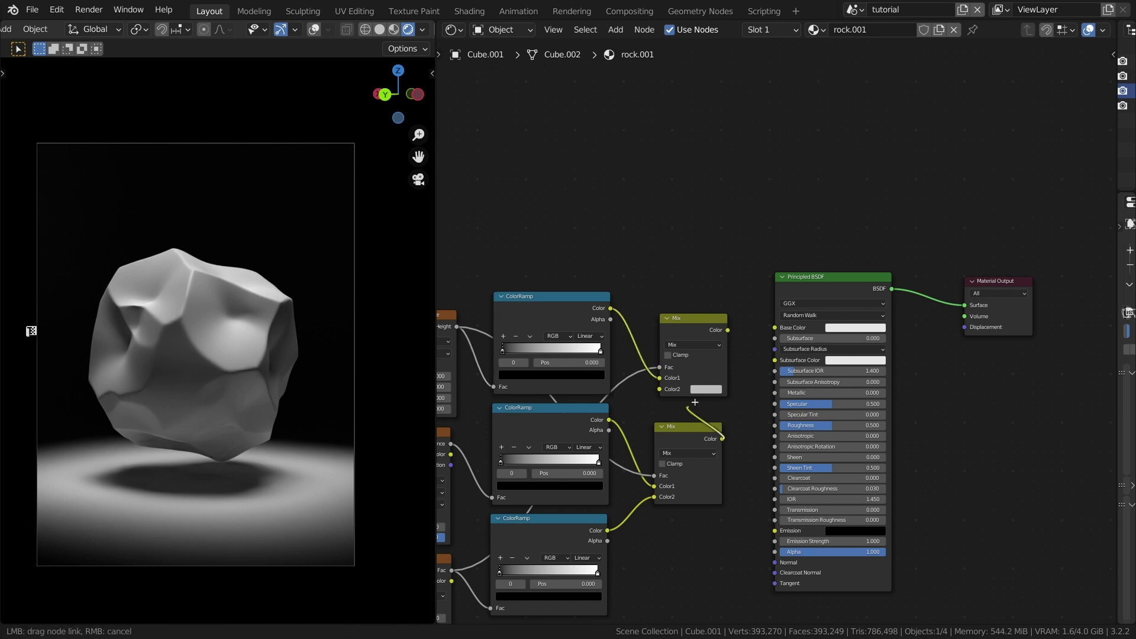
click(689, 454)
click(689, 370)
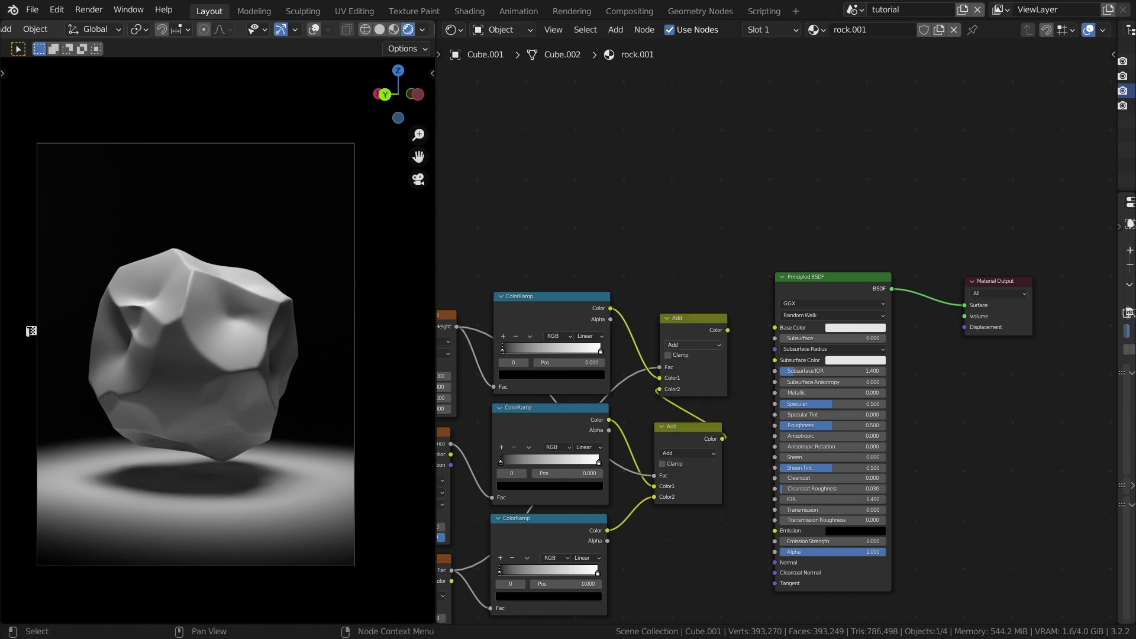
Step: Add a Displacement node and connect it to the Material Output's Displacement input
key(shift+a)
text(d)
key(Return)
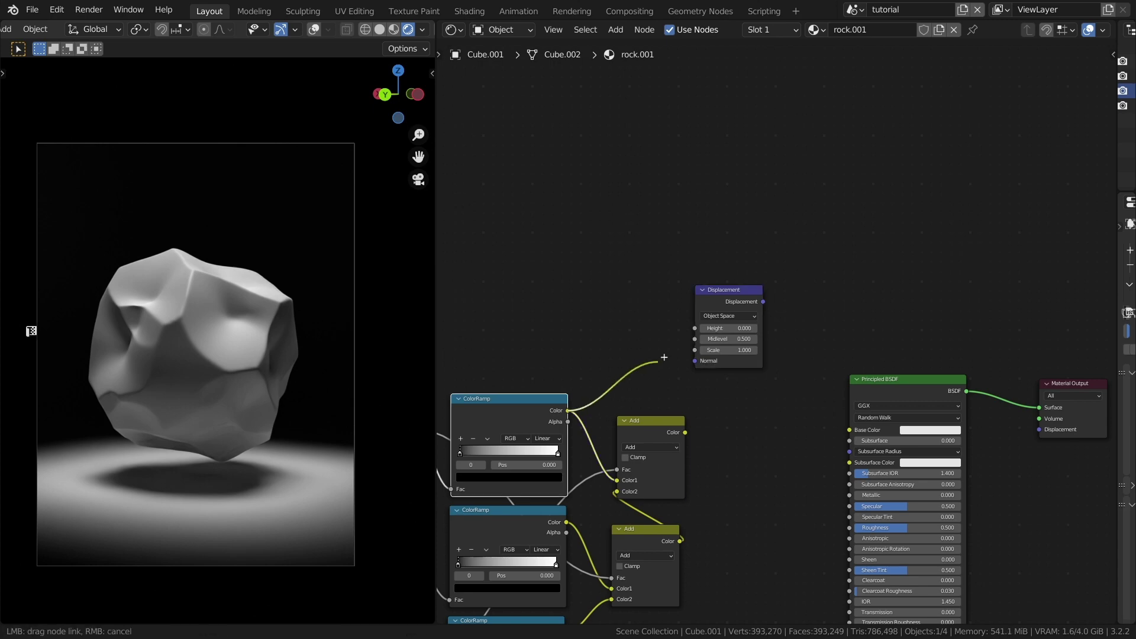
drag(763, 302, 893, 392)
Step: Set the material displacement method to Displacement and Bump and the node's Midlevel to 0.8
key(ctrl+space)
scroll(1006, 414, down, 5)
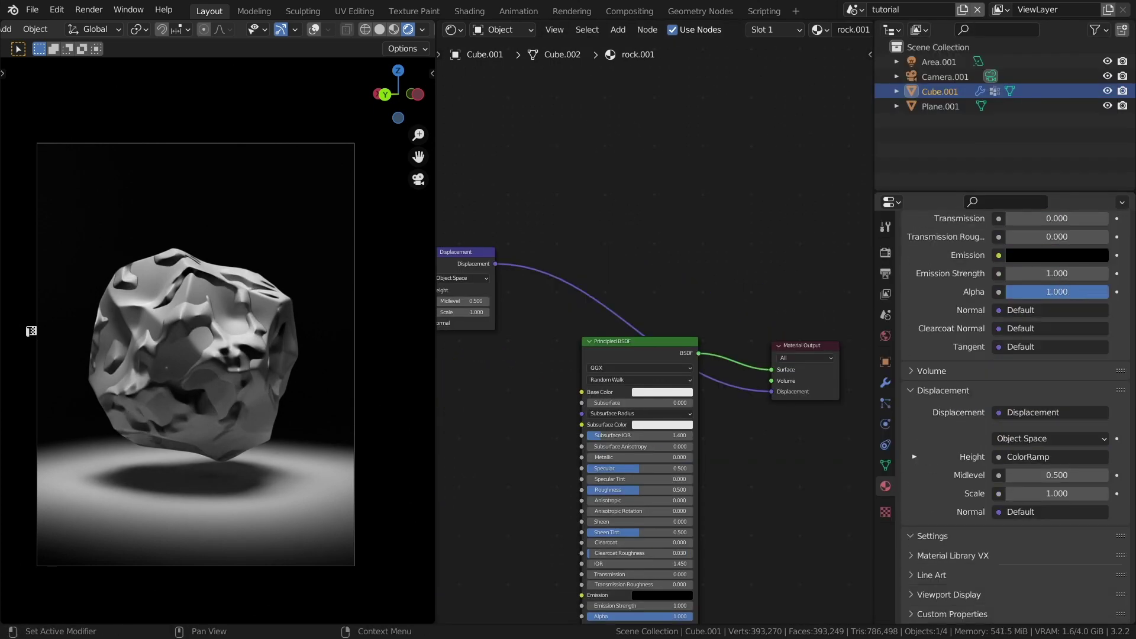
scroll(1006, 414, down, 5)
click(1029, 493)
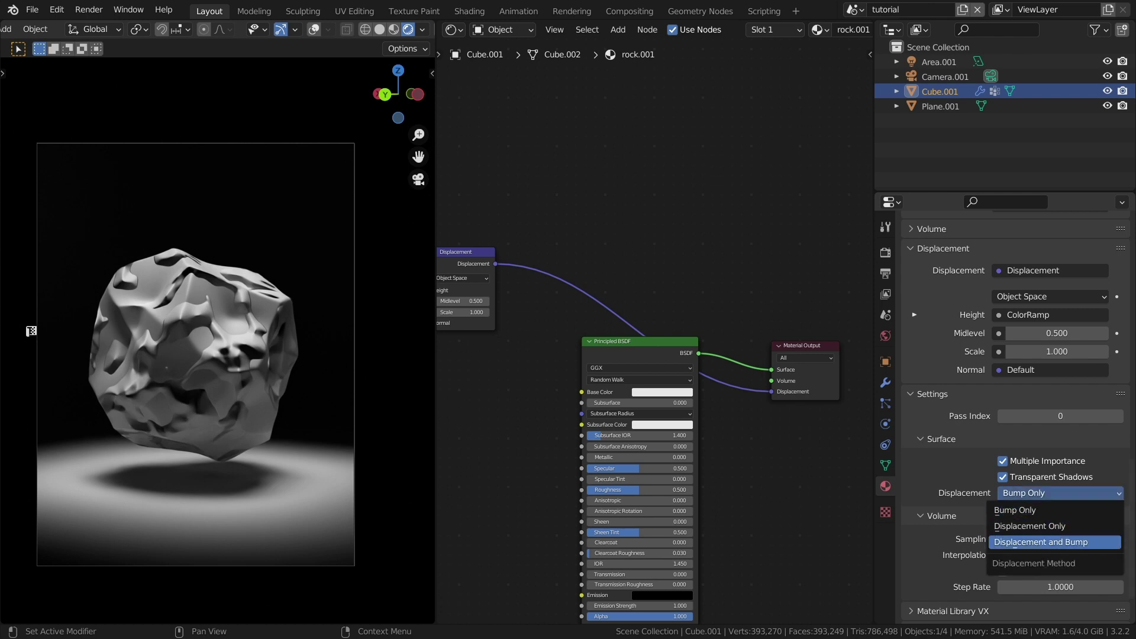
click(1015, 542)
scroll(592, 325, up, 3)
double_click(594, 326)
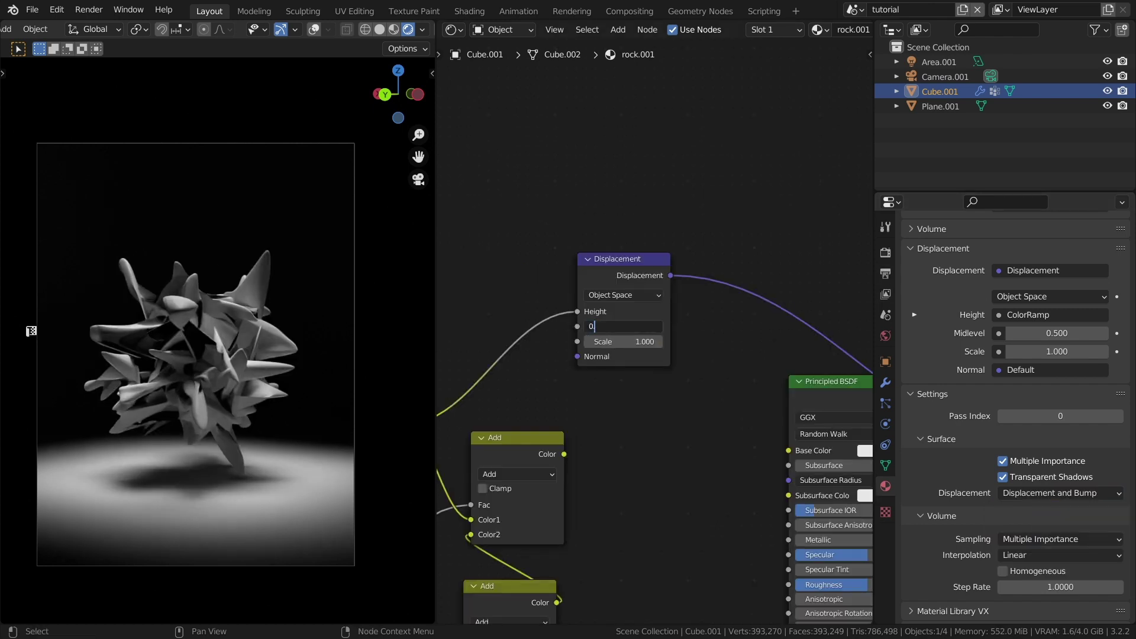
text(.8)
key(Return)
Step: Move the color ramp's white stop to 0.095, adjust Musgrave Detail, and place a new color ramp
scroll(651, 355, up, 3)
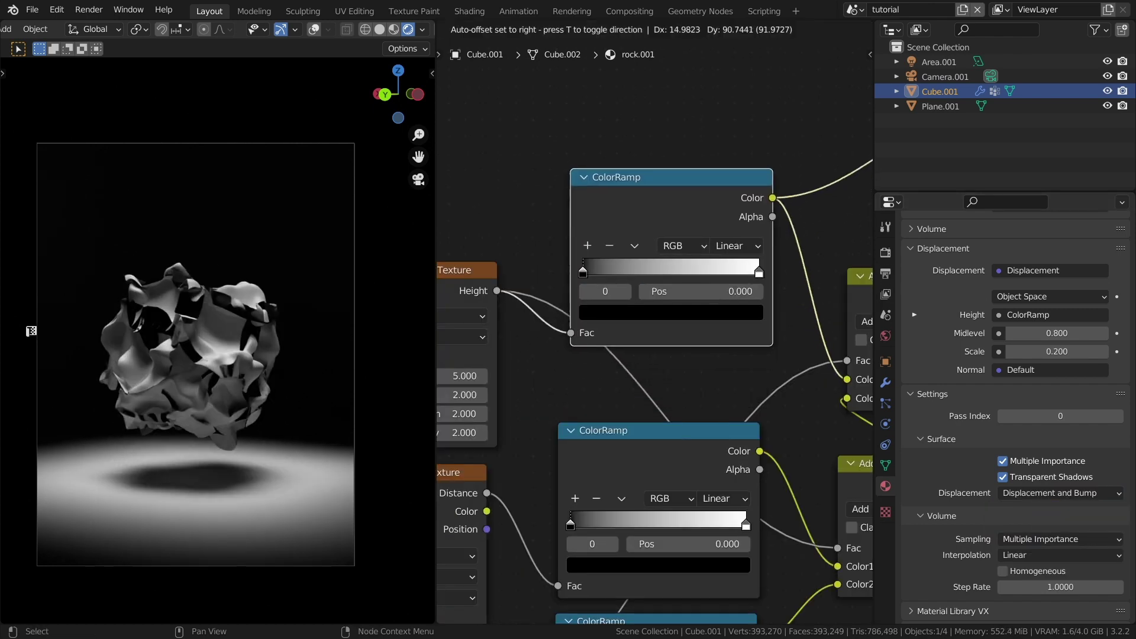
drag(874, 355, 1119, 356)
drag(812, 260, 672, 260)
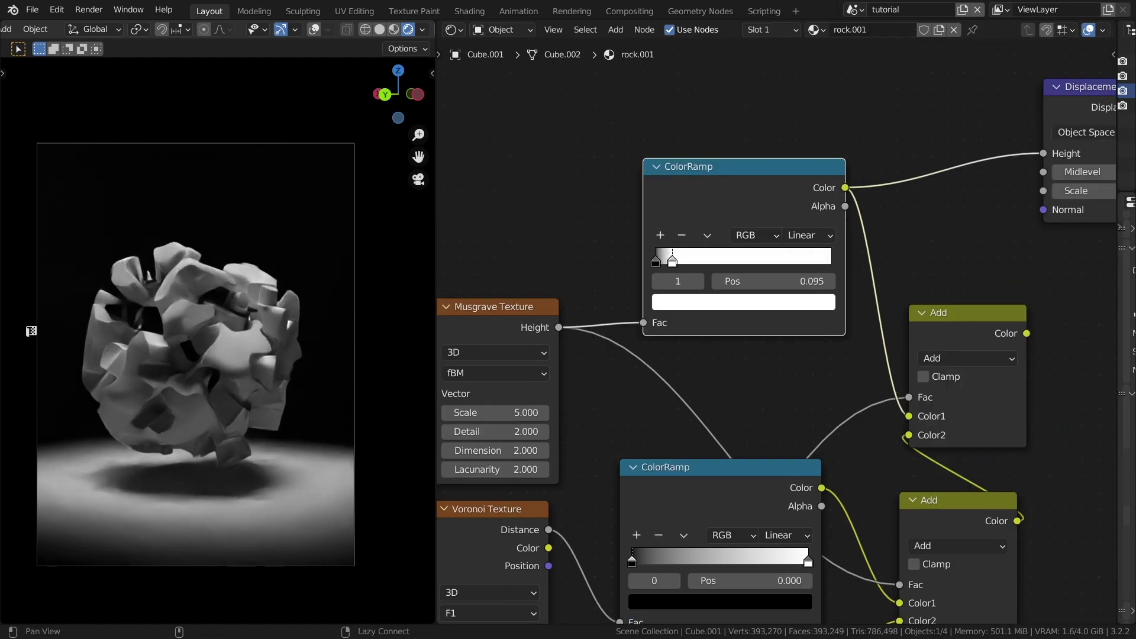
scroll(533, 415, up, 1)
double_click(496, 432)
key(Return)
middle_drag(888, 355, 178, 391)
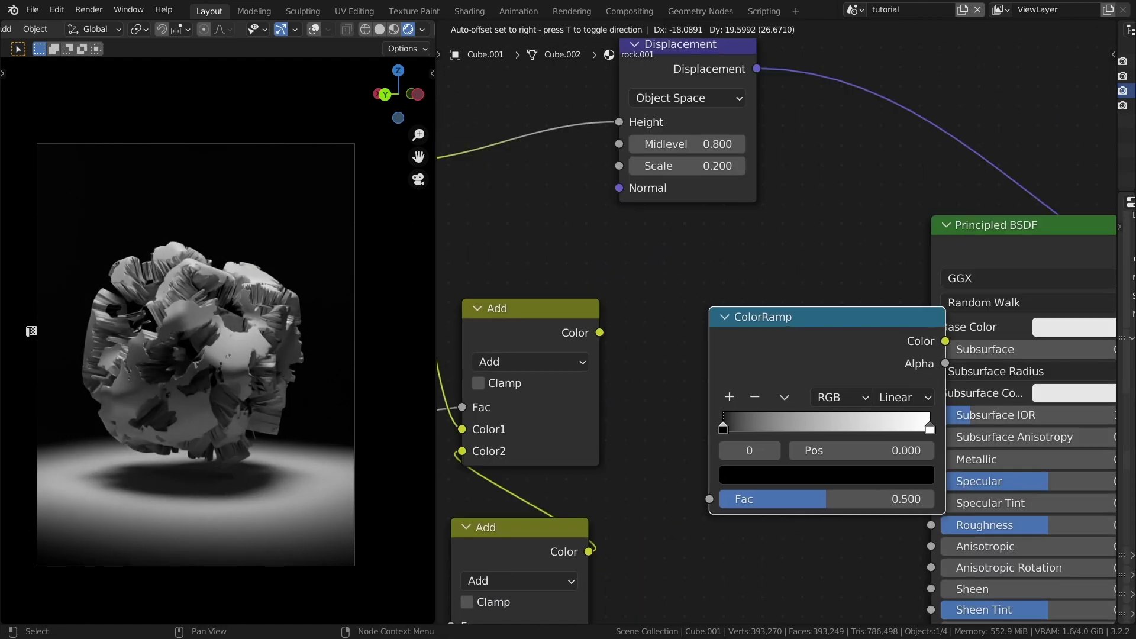
Step: Reposition the new color ramp and add a Mix Shader after the Principled BSDF
mouse_move(770, 322)
mouse_down()
mouse_move(740, 256)
mouse_move(703, 249)
mouse_up()
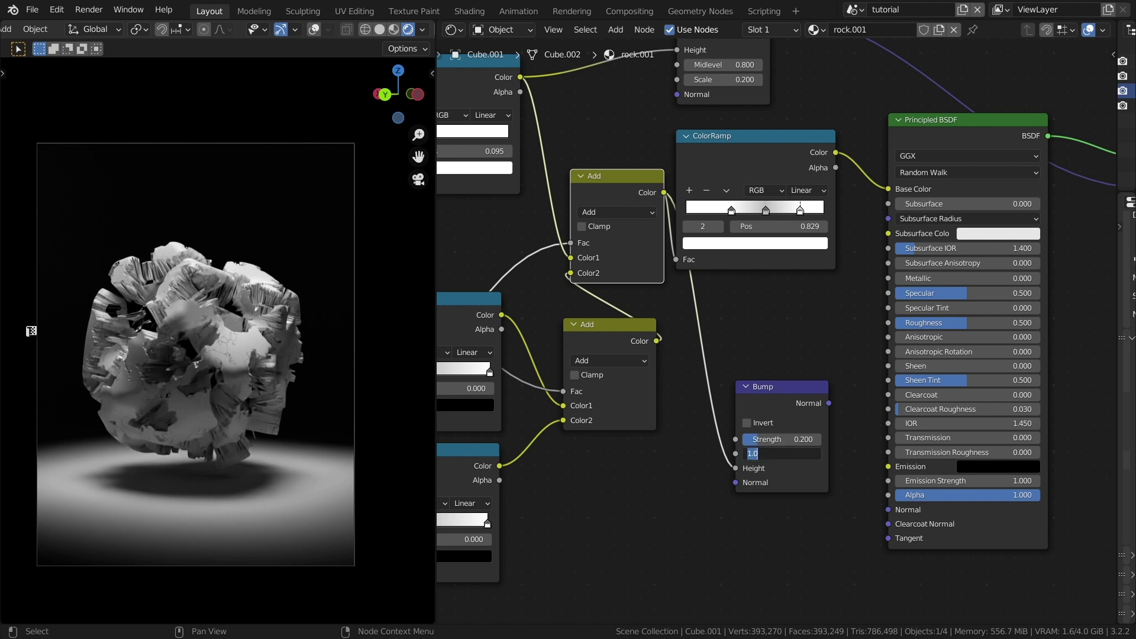
key(Return)
text(e)
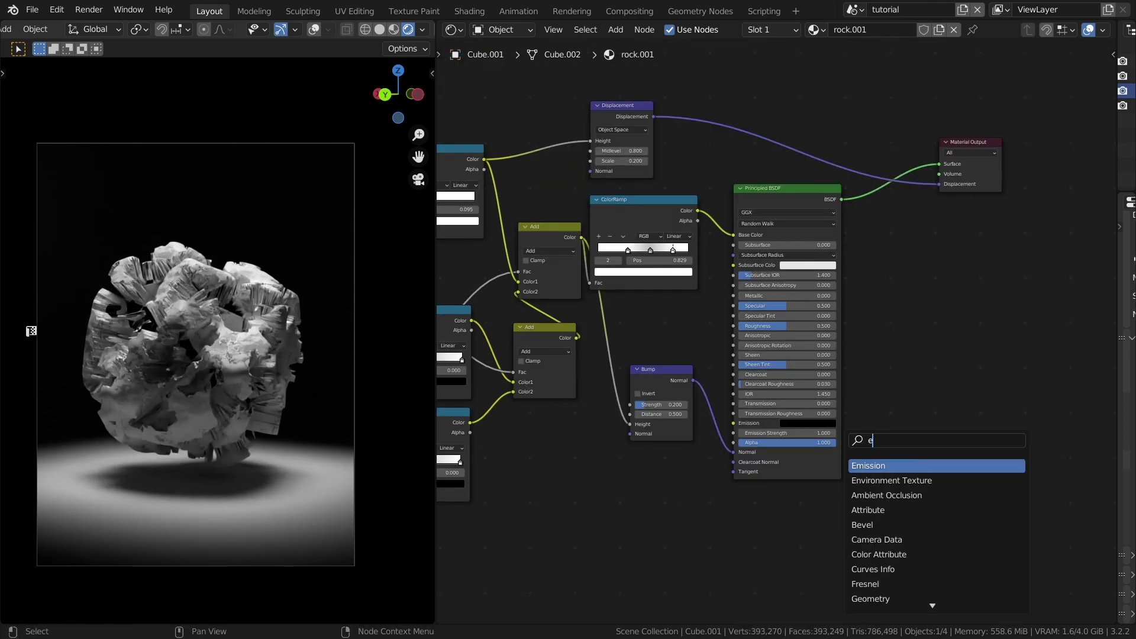
text(mi)
click(870, 478)
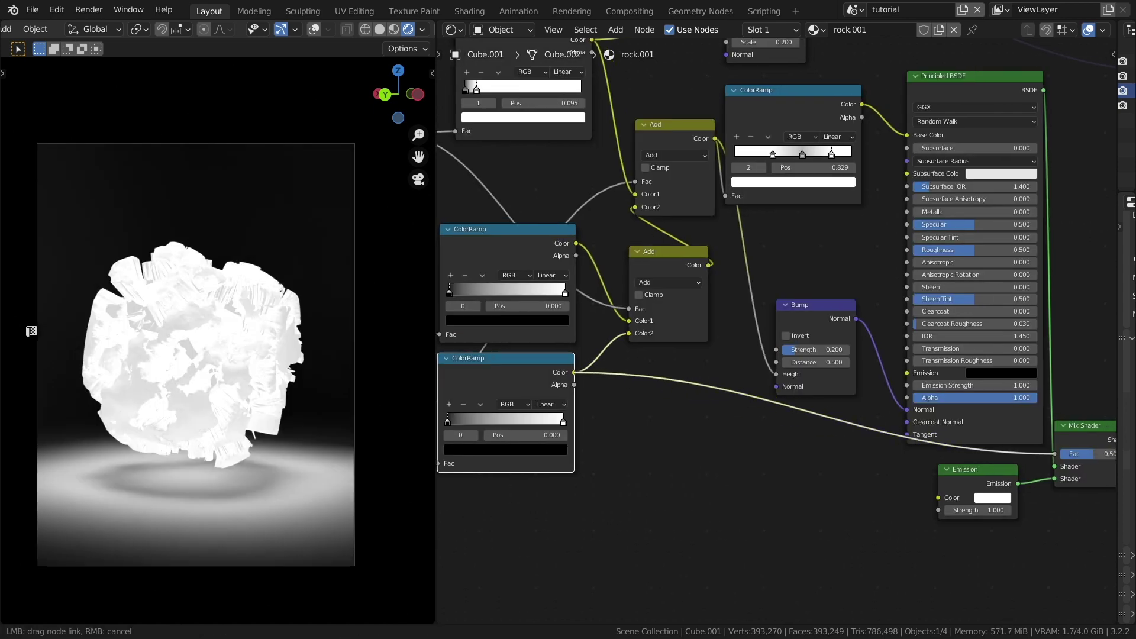
Step: Make the lower color ramp Constant, white to black, with its stop at 0.300
scroll(739, 355, up, 3)
click(808, 359)
click(817, 459)
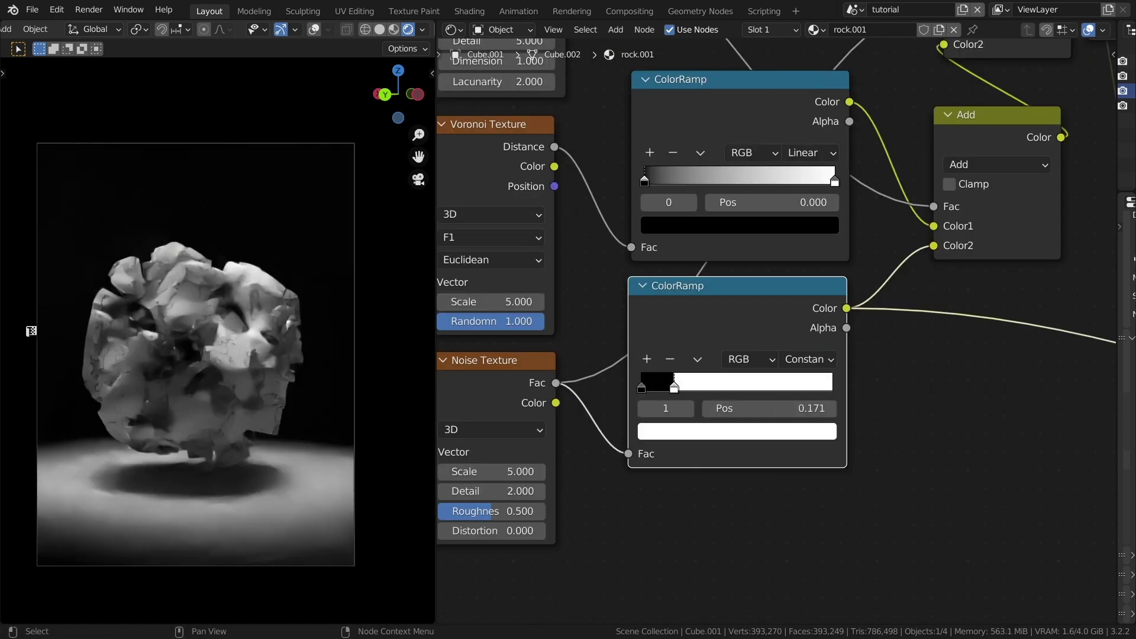
drag(770, 409, 793, 409)
middle_drag(770, 409, 978, 321)
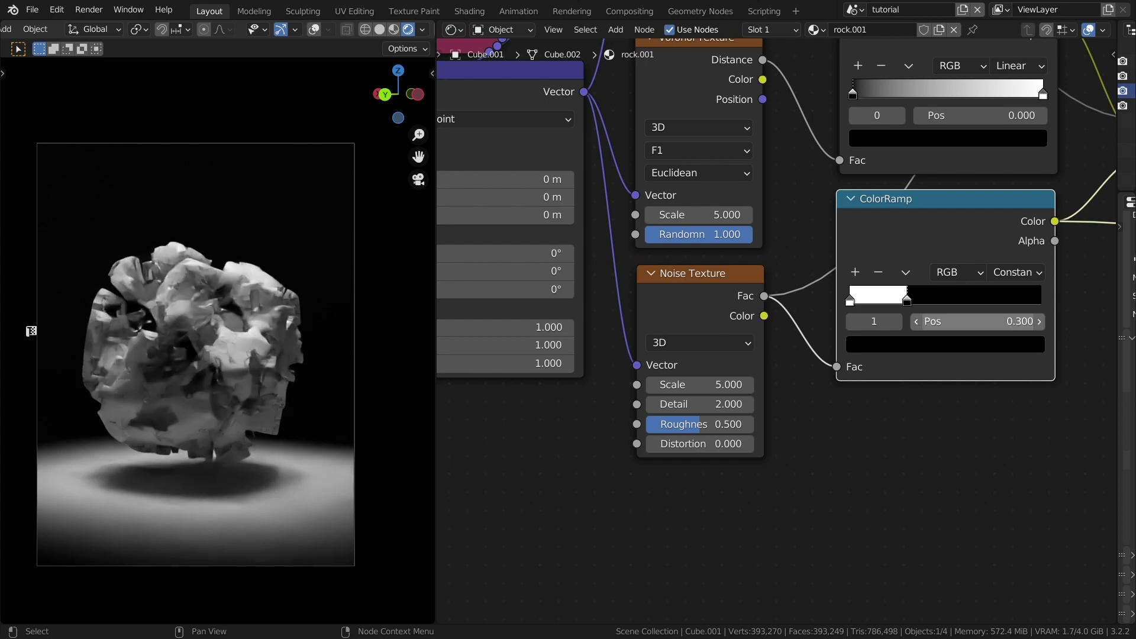
Step: Give the Noise Texture scale 25, detail 10 and distortion 0.100
click(701, 384)
text(25)
key(Return)
click(700, 404)
text(10)
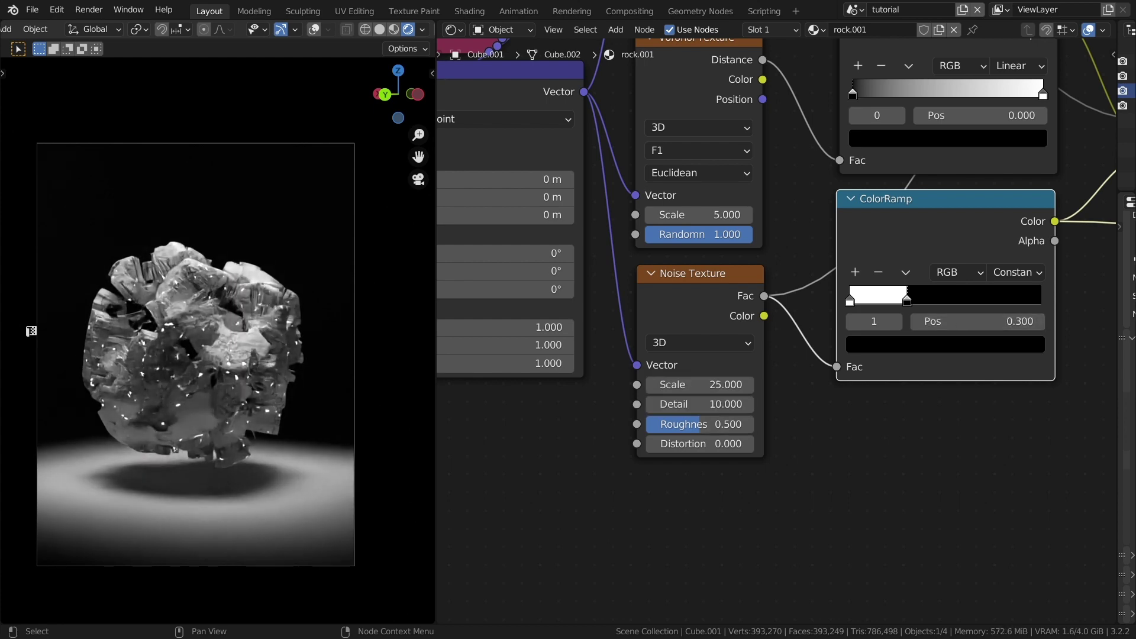
drag(700, 444, 710, 444)
middle_drag(710, 444, 702, 557)
Step: Switch the Voronoi texture to 4D with the Smooth F1 feature
click(694, 225)
click(654, 302)
click(693, 255)
click(669, 296)
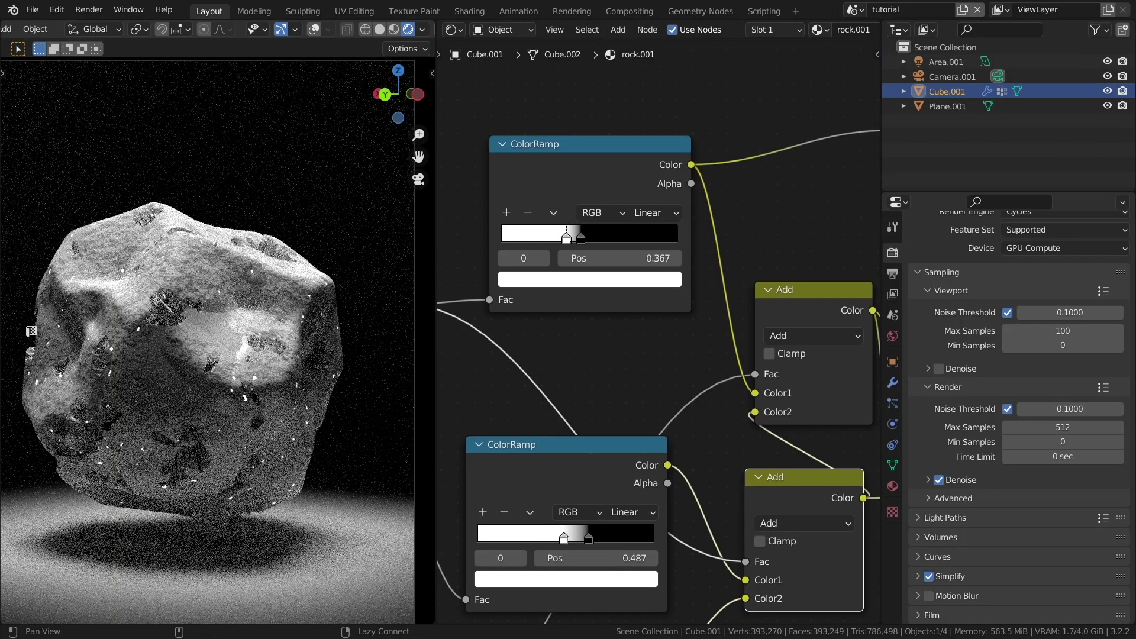
Step: Maximise the node editor and move the middle color ramp to tidy the rock layout
key(ctrl+space)
scroll(569, 319, up, 3)
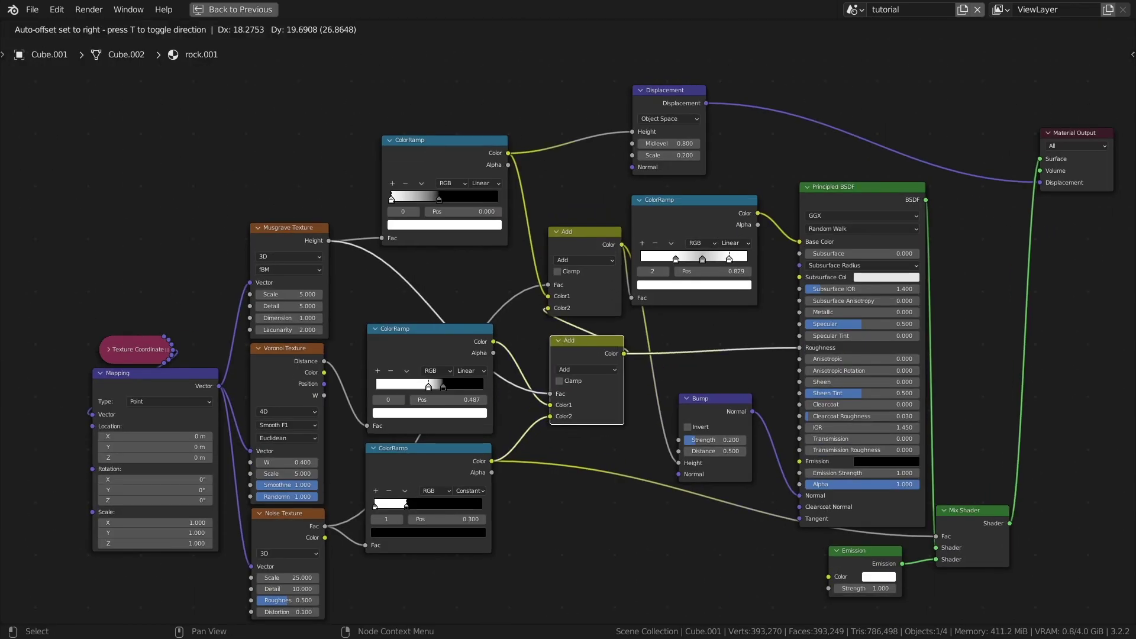
key(g)
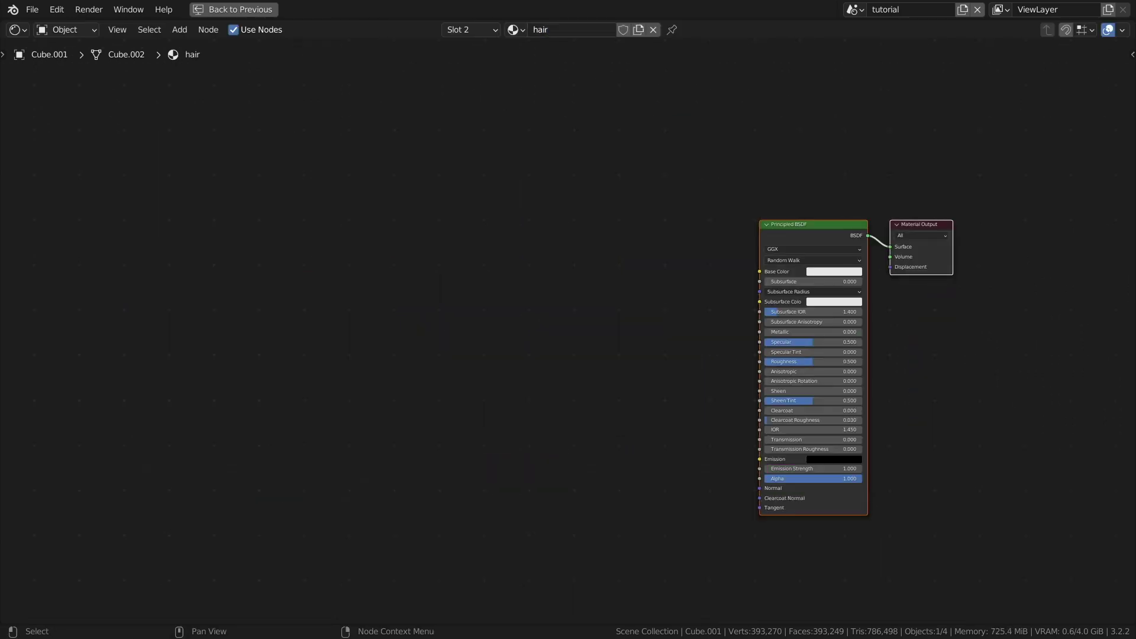
Step: Add a ColorRamp node to the hair material and duplicate it
key(ctrl+space)
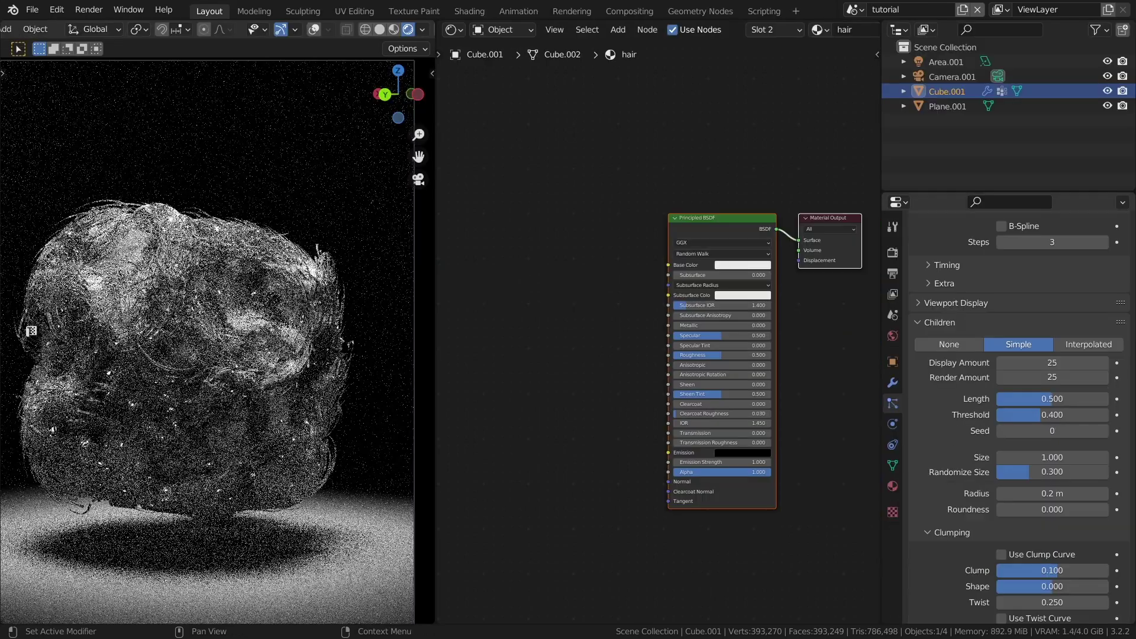
scroll(1018, 415, up, 5)
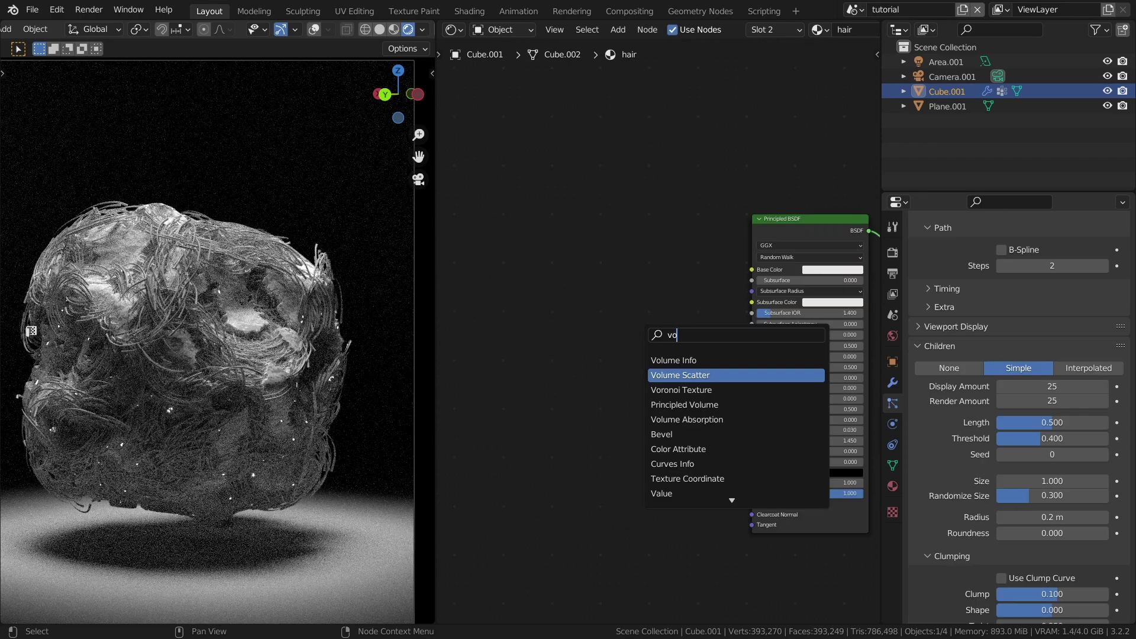
text(lo)
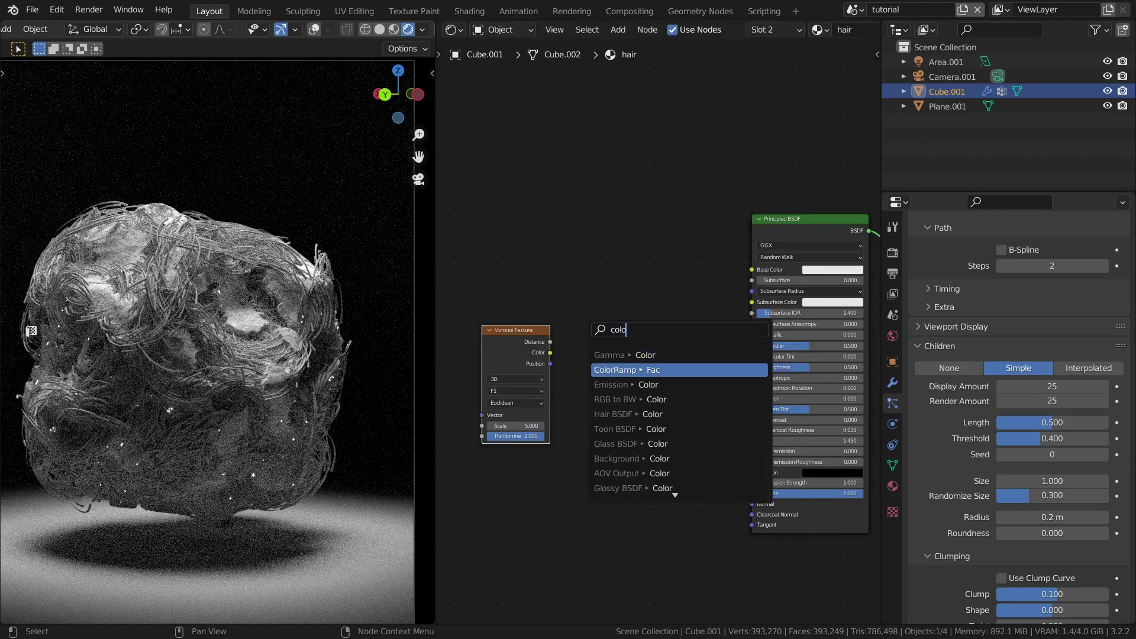
key(Return)
key(shift+d)
key(shift+d)
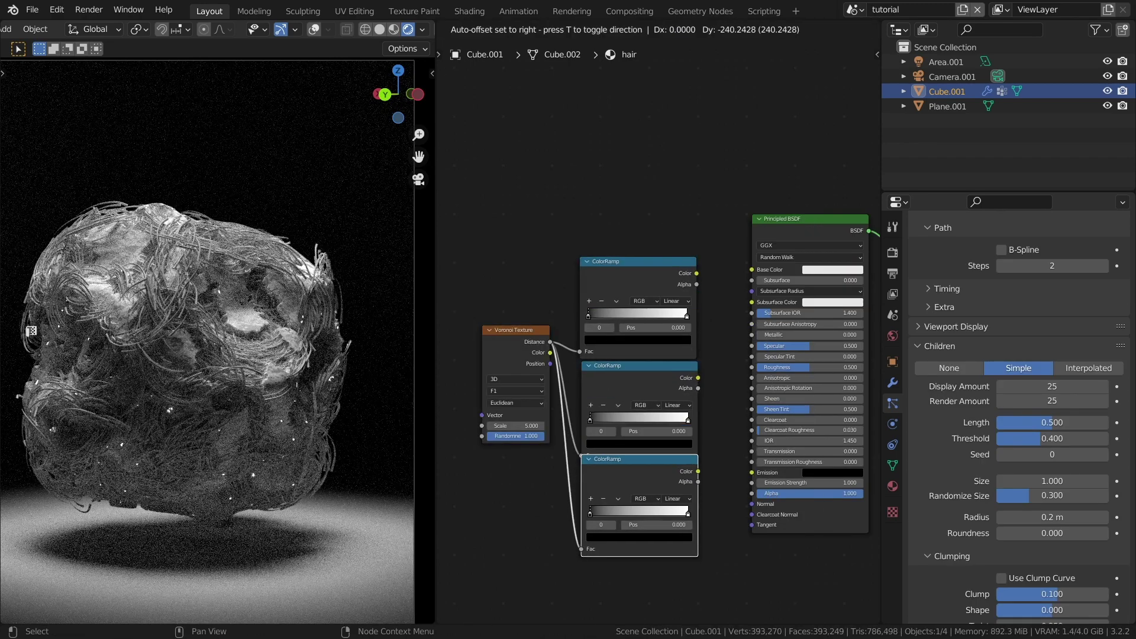
Step: Set the hair shape Diameter Scale to 0.01
scroll(656, 355, up, 2)
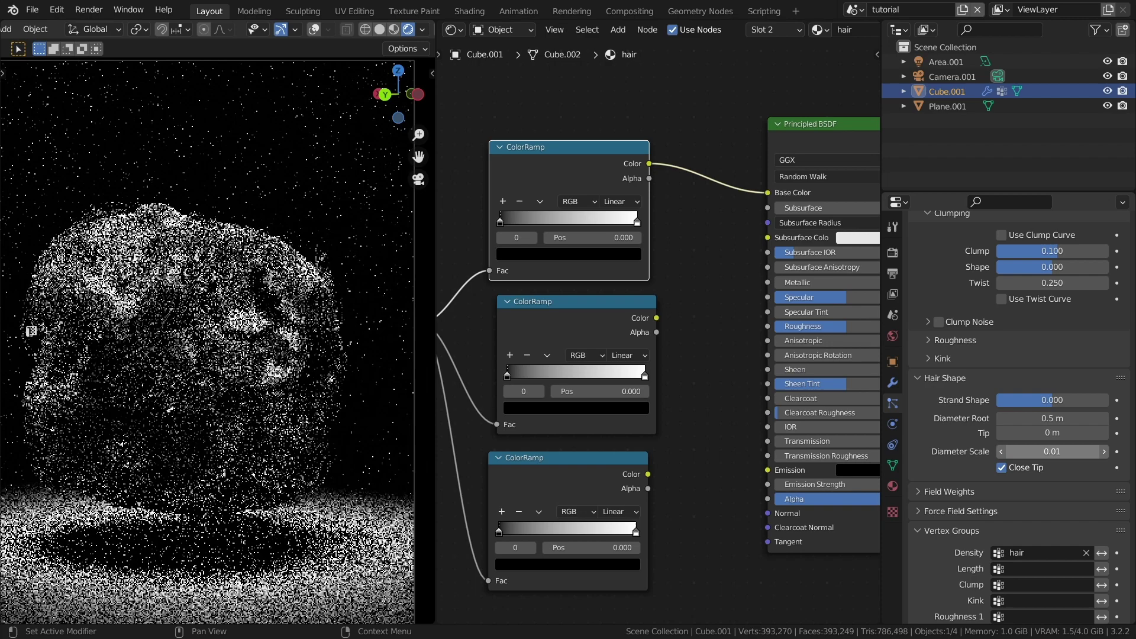
click(1052, 452)
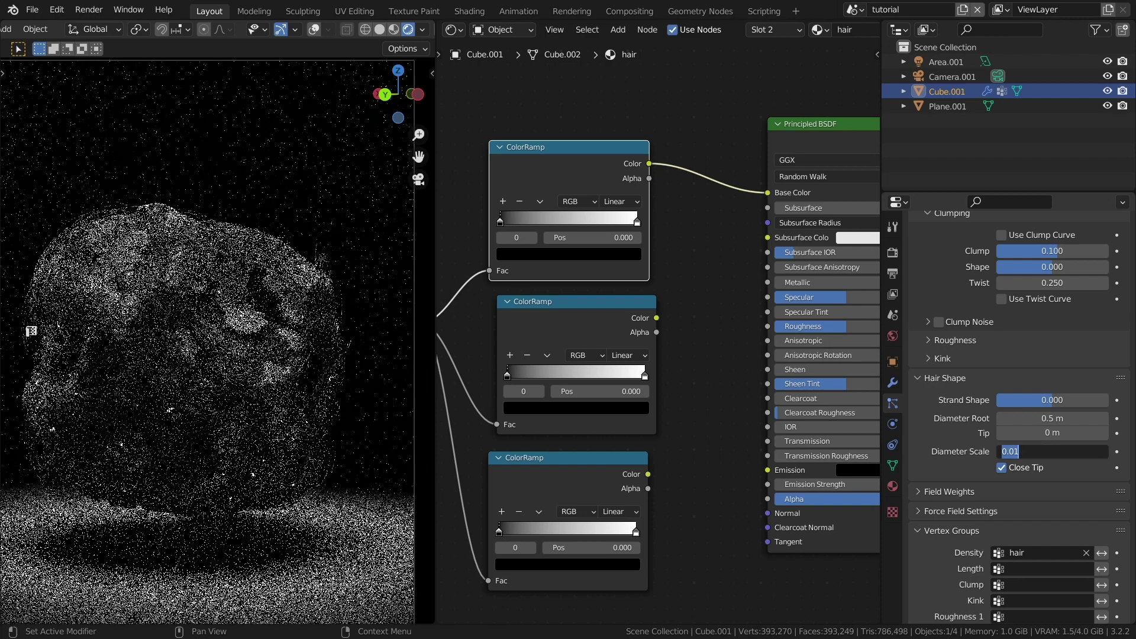
text(0.343)
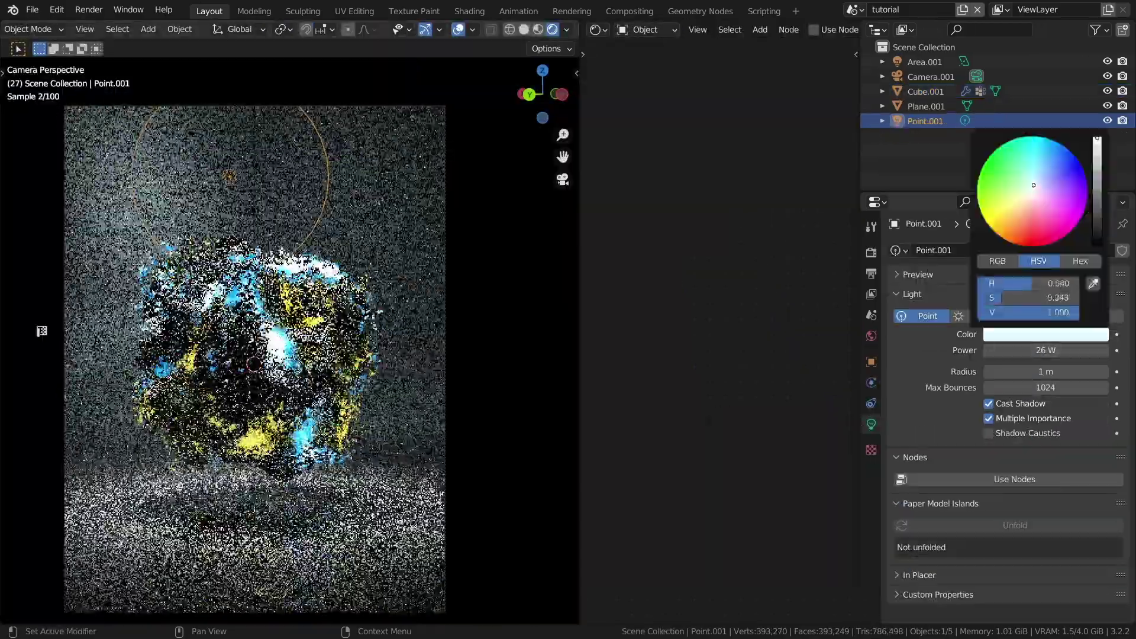
Step: Save the scene as rock.blend
key(ctrl+s)
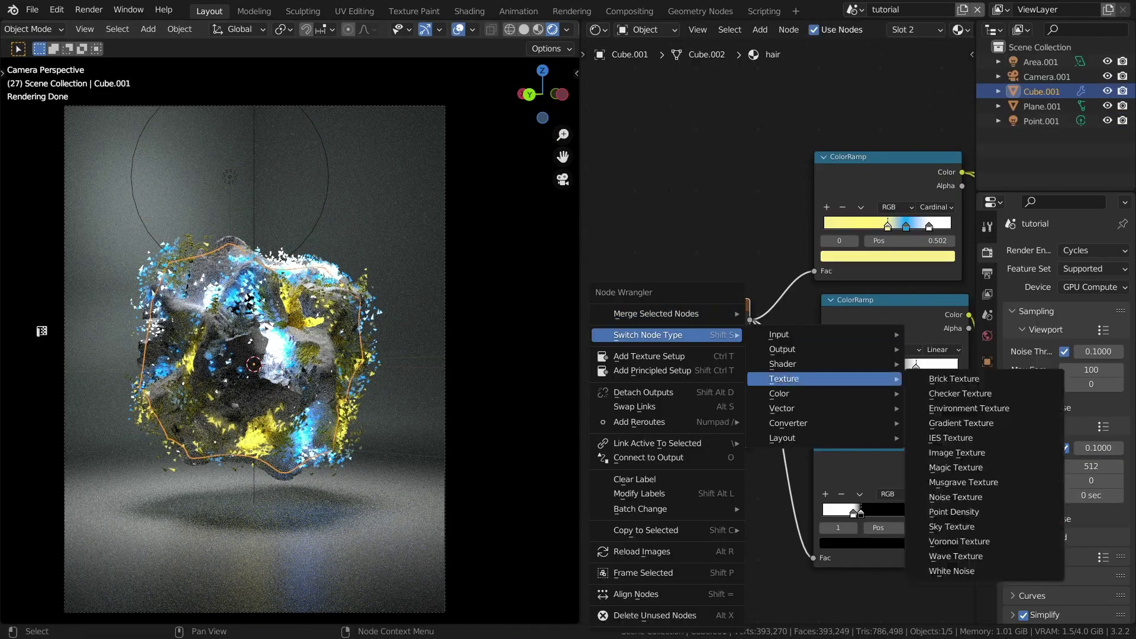
Step: Convert the hair's texture node into a Wave Texture
click(956, 556)
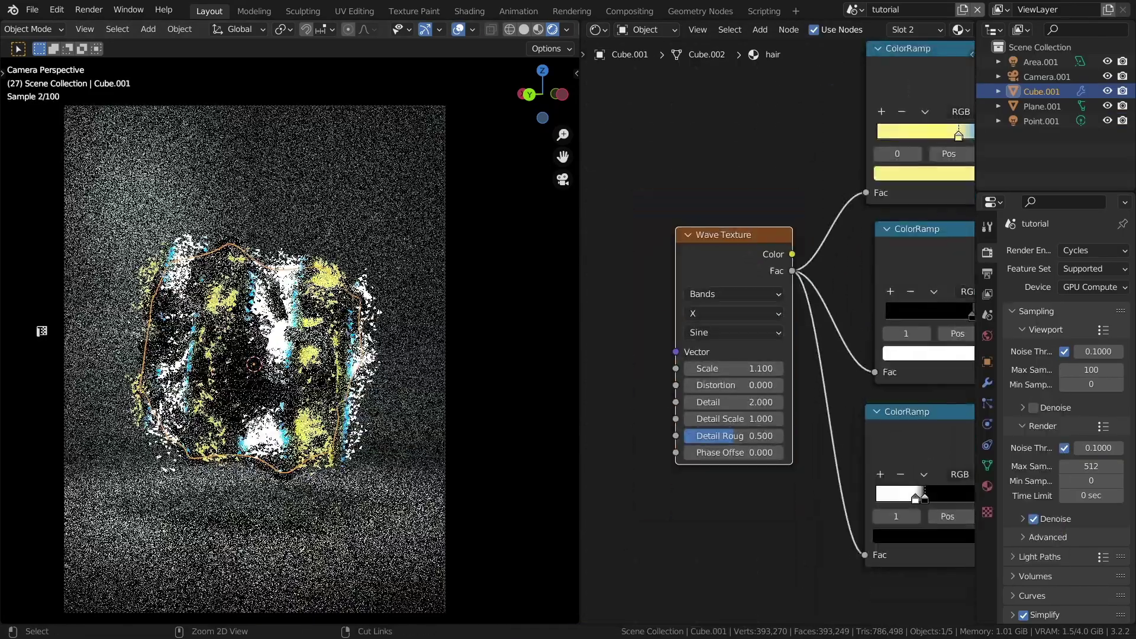